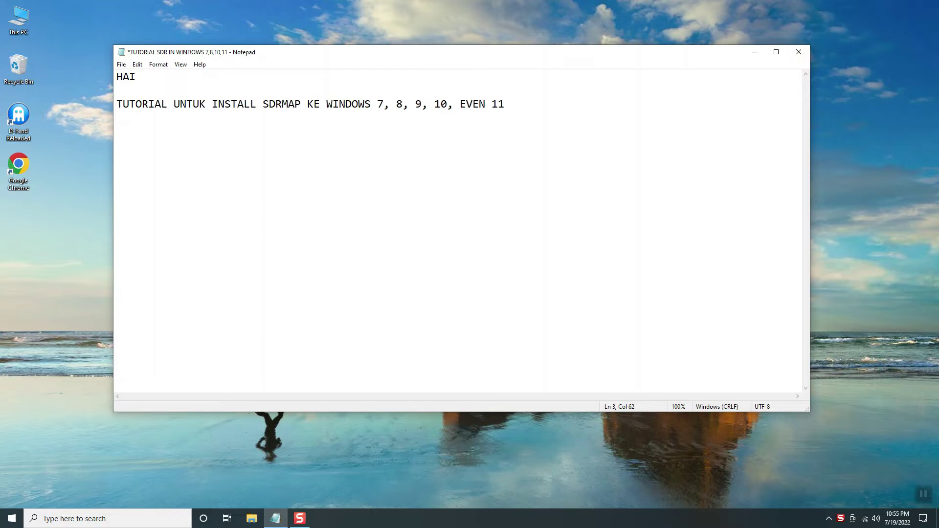
Add the line "1ST YOU NEED TO INSTALL DFEND RELOADED" to the tutorial note
{"action": "key", "text": "Return"}
{"action": "key", "text": "Return"}
{"action": "type", "text": "1ST YOU NEED TO INSTALL DFEND RELOADED"}
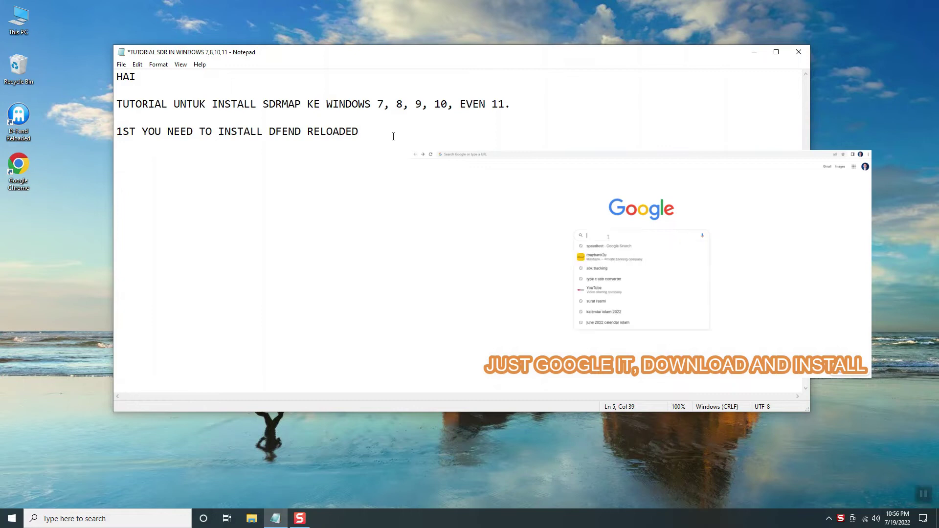
Browse to Local Disk (C:) in File Explorer
{"action": "left_click", "coordinate": [30, 119]}
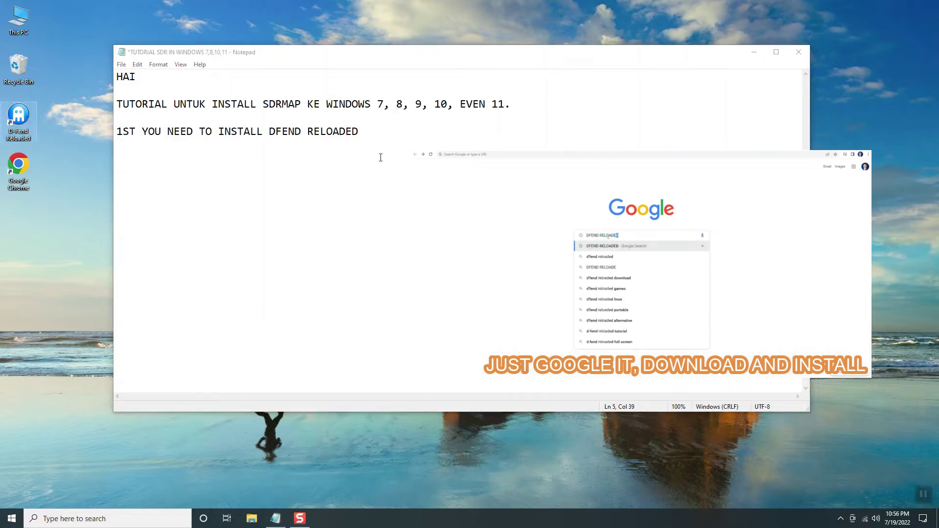
{"action": "left_click", "coordinate": [374, 140]}
{"action": "double_click", "coordinate": [19, 20]}
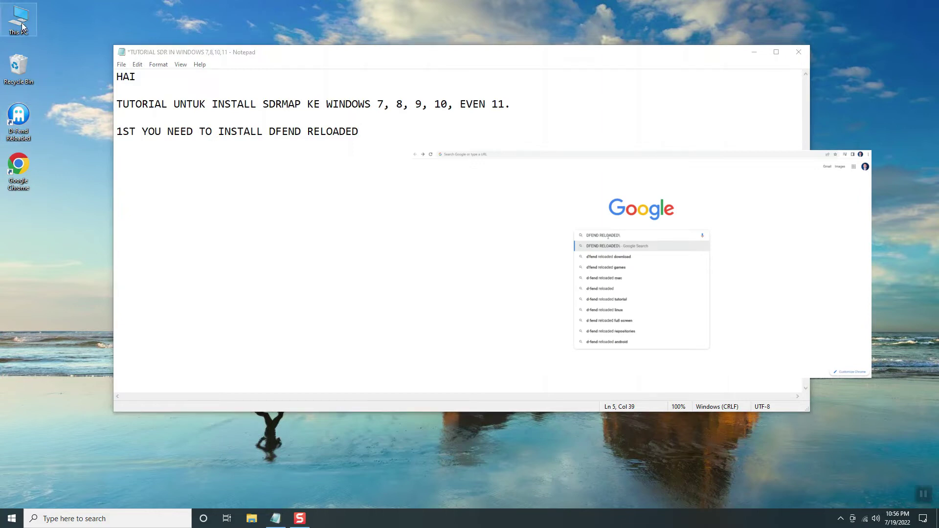
{"action": "double_click", "coordinate": [342, 278]}
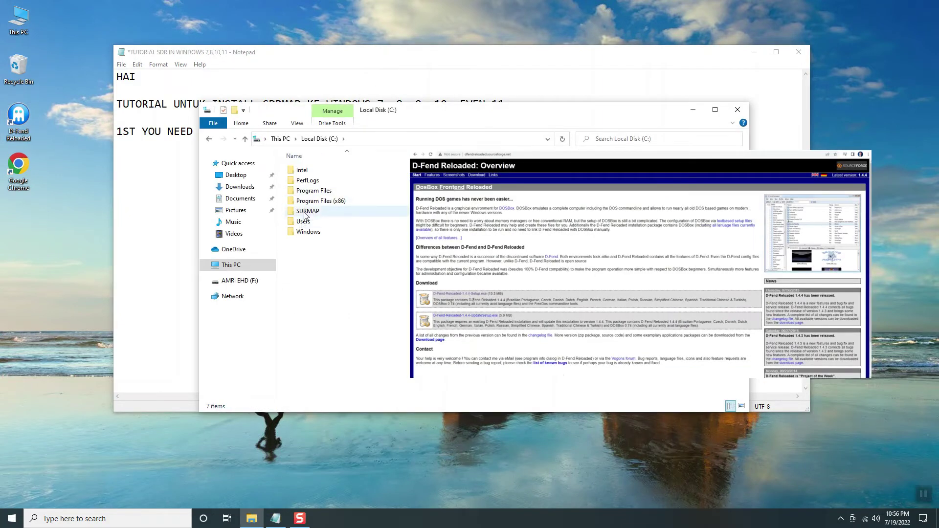
Return to Notepad and add the line "LOCATE YOUR SDR FILE IN C:\" below the install instruction
{"action": "left_click", "coordinate": [159, 175]}
{"action": "key", "text": "End"}
{"action": "key", "text": "Return"}
{"action": "key", "text": "Return"}
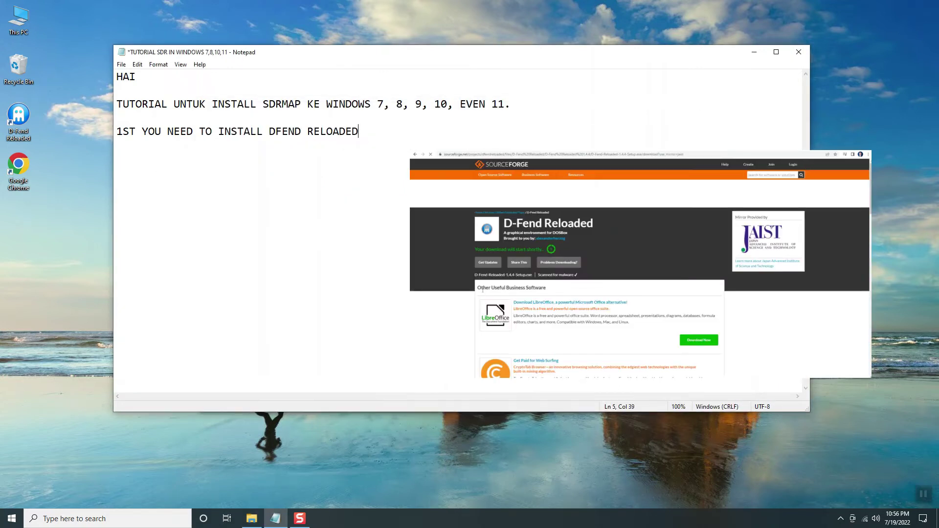
{"action": "type", "text": "LOCATE"}
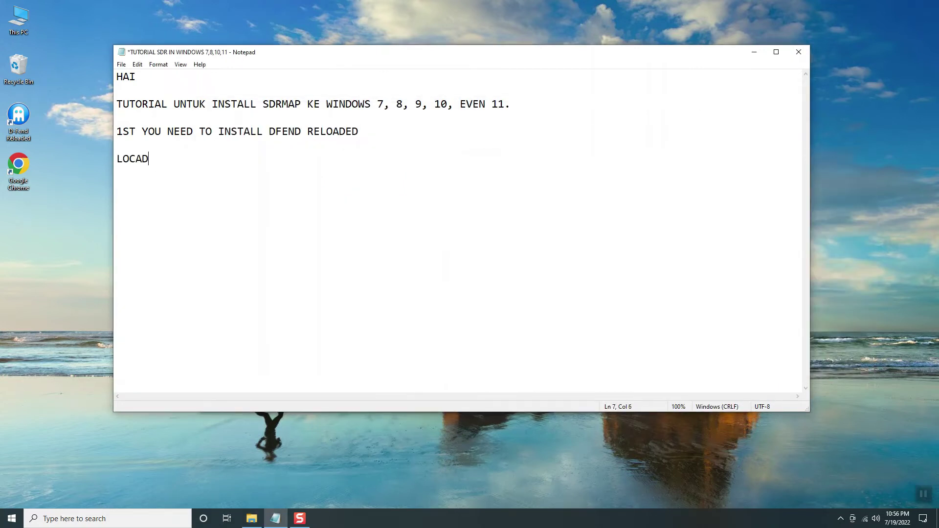
{"action": "type", "text": " YOUR SDR FIU"}
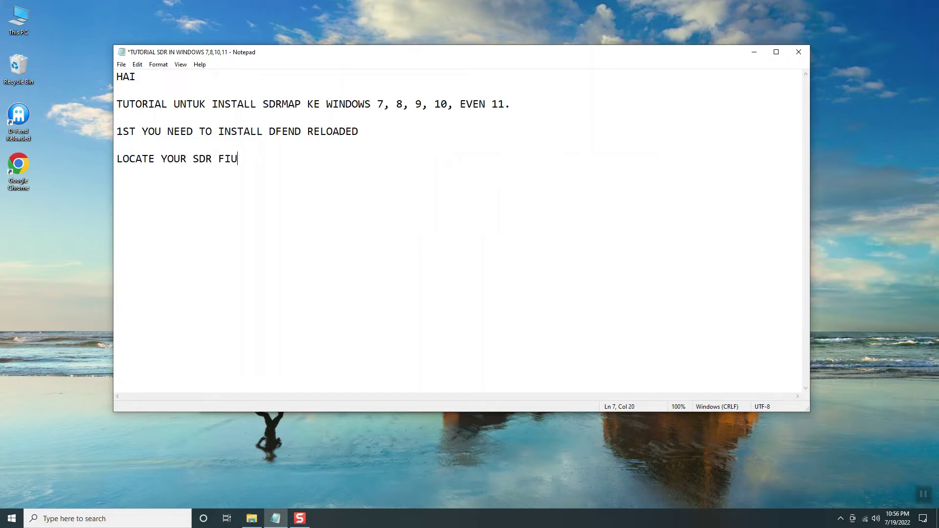
{"action": "key", "text": "BackSpace"}
{"action": "type", "text": "LE IN C:\\"}
Switch back to File Explorer, maximize it and open the SDRMAP folder on Local Disk (C:)
{"action": "left_click", "coordinate": [251, 519]}
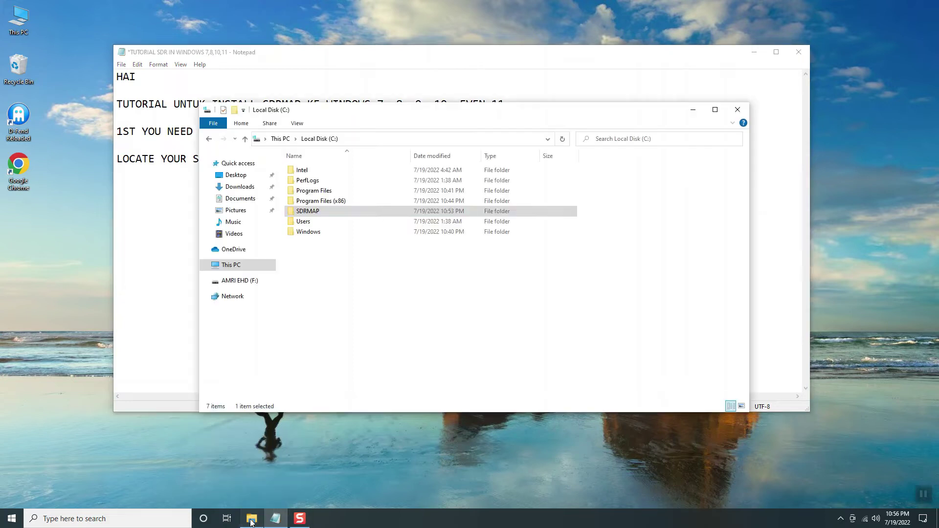
{"action": "double_click", "coordinate": [410, 116]}
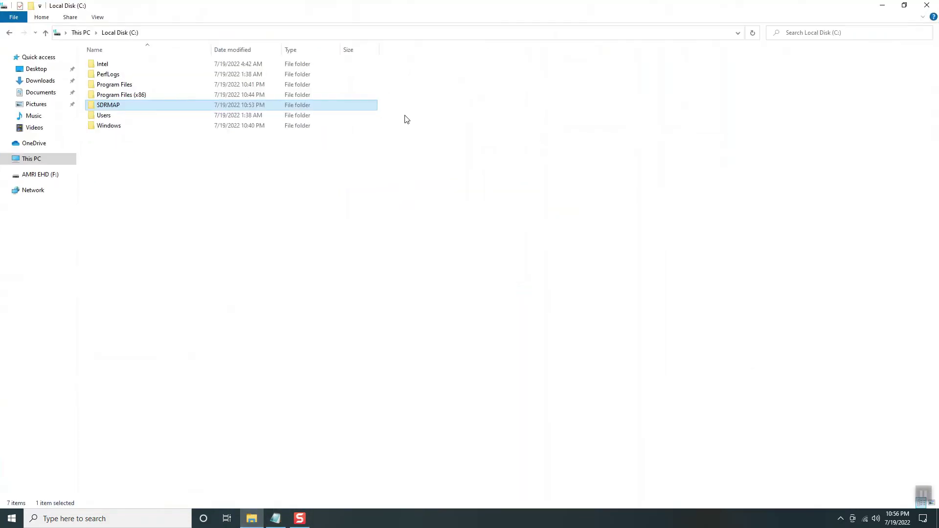
{"action": "left_click", "coordinate": [45, 33]}
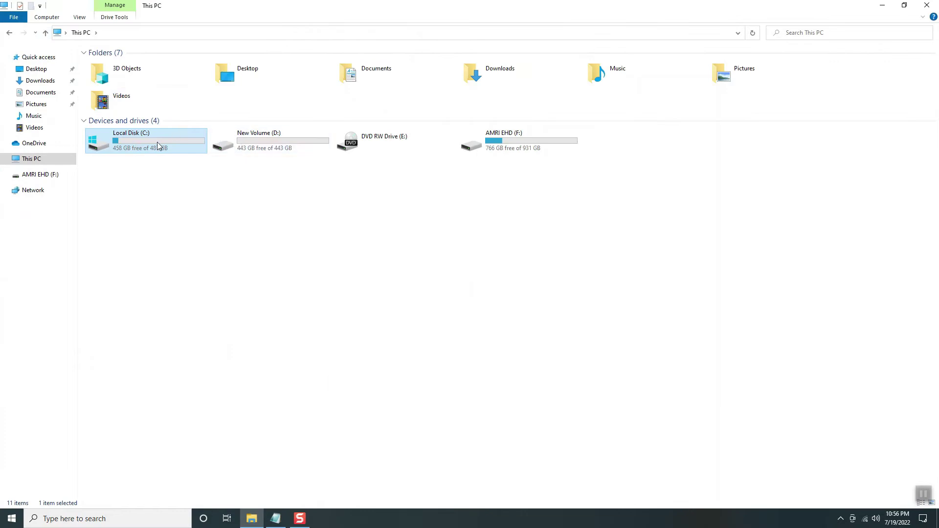
{"action": "double_click", "coordinate": [143, 146]}
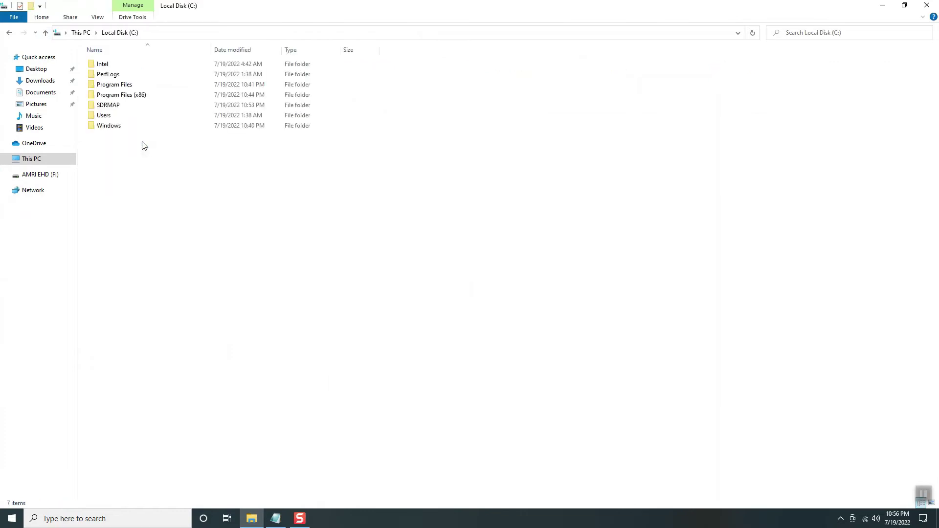
{"action": "double_click", "coordinate": [108, 105]}
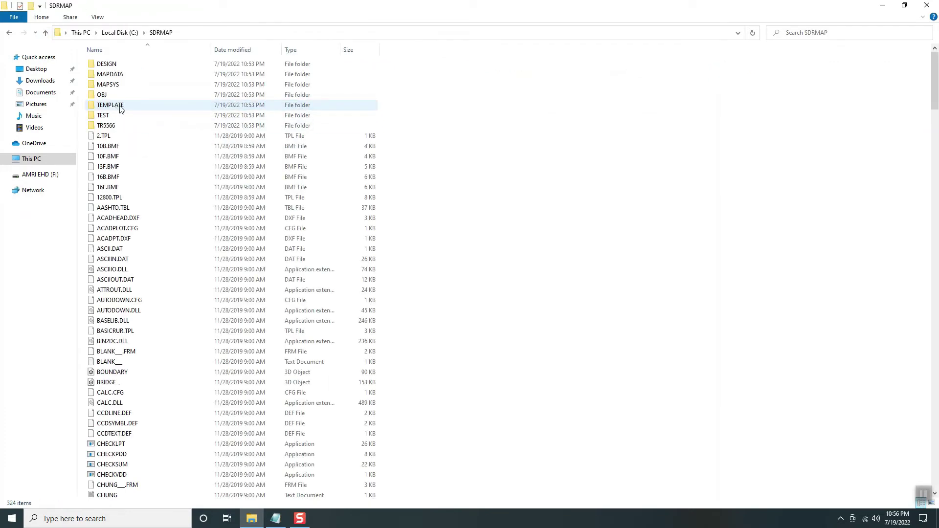
Sort the SDRMAP folder's files by type and select the SDR and SDRMAP Windows batch files
{"action": "scroll", "coordinate": [186, 199], "scroll_direction": "down", "scroll_amount": 8}
{"action": "scroll", "coordinate": [210, 265], "scroll_direction": "down", "scroll_amount": 8}
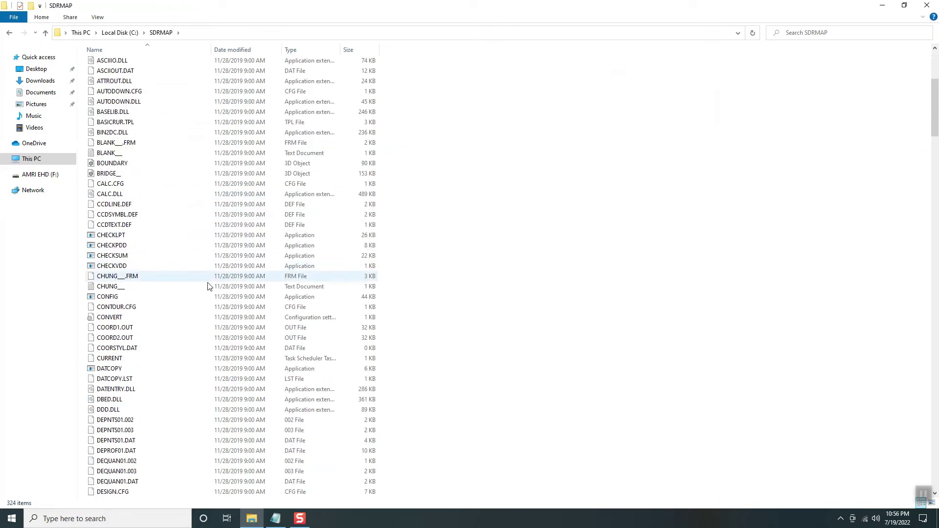
{"action": "scroll", "coordinate": [226, 321], "scroll_direction": "down", "scroll_amount": 16}
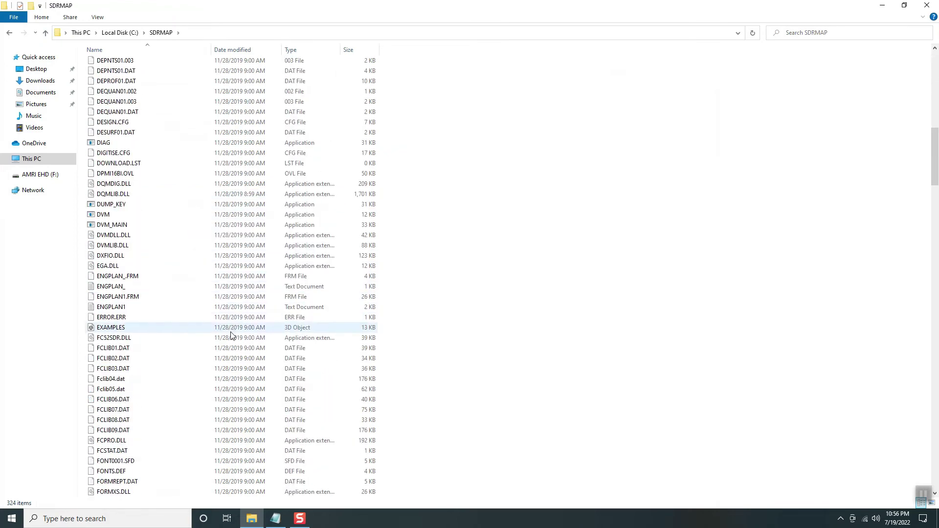
{"action": "scroll", "coordinate": [232, 336], "scroll_direction": "down", "scroll_amount": 20}
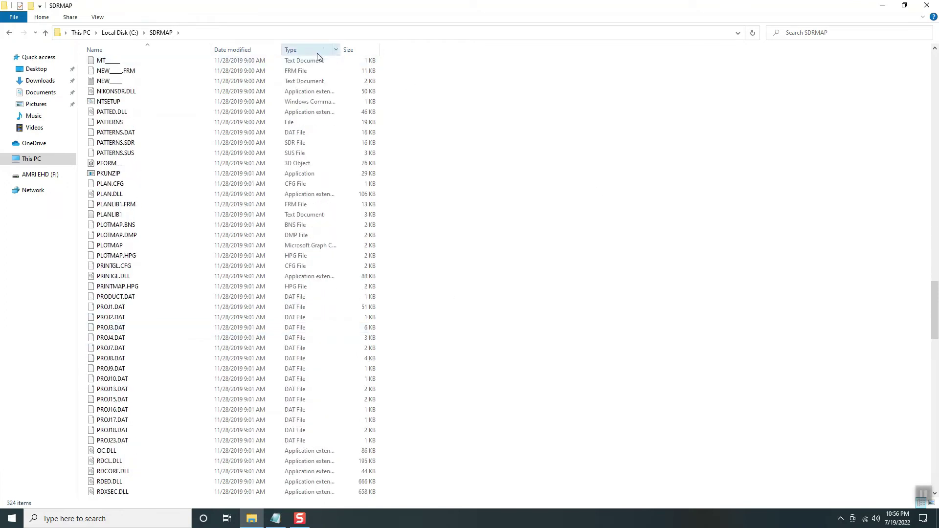
{"action": "left_click", "coordinate": [300, 49]}
{"action": "scroll", "coordinate": [337, 234], "scroll_direction": "down", "scroll_amount": 10}
{"action": "scroll", "coordinate": [340, 241], "scroll_direction": "down", "scroll_amount": 20}
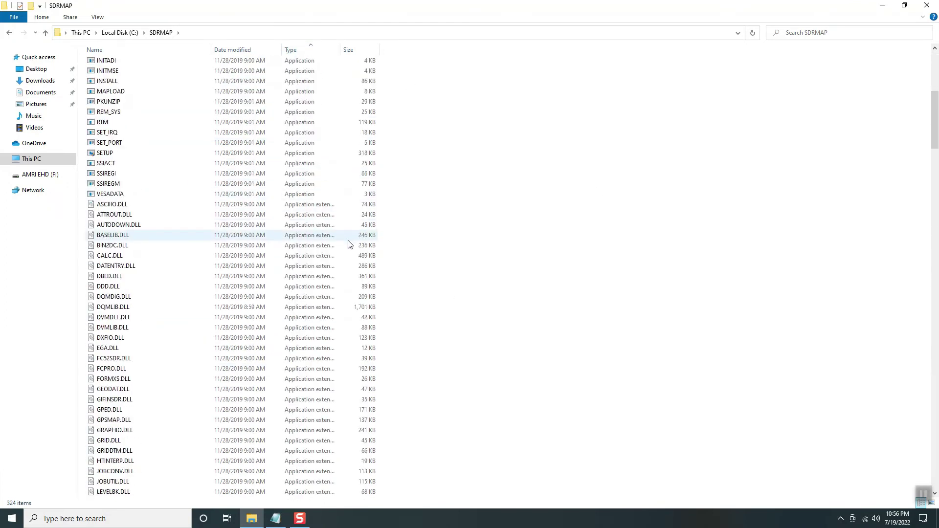
{"action": "scroll", "coordinate": [384, 248], "scroll_direction": "down", "scroll_amount": 20}
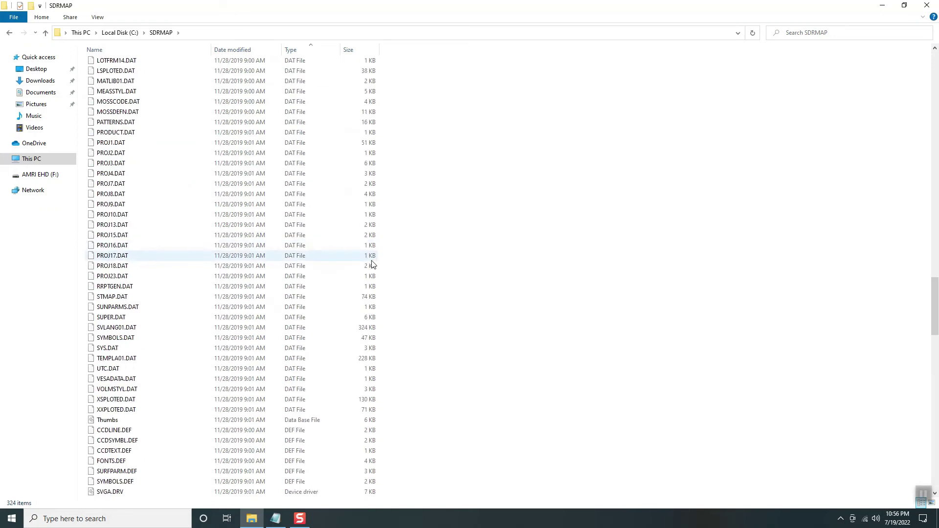
{"action": "scroll", "coordinate": [367, 278], "scroll_direction": "down", "scroll_amount": 18}
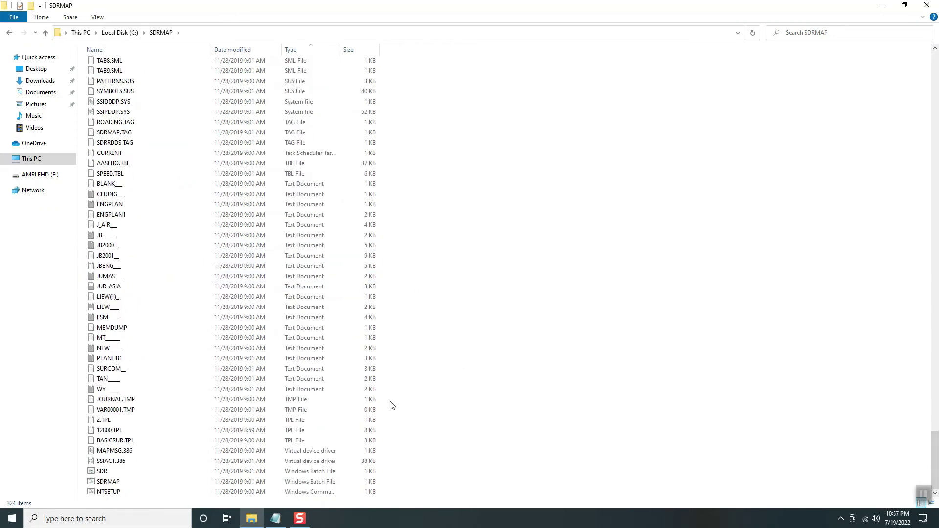
{"action": "left_click_drag", "start_coordinate": [397, 470], "coordinate": [368, 483]}
{"action": "left_click", "coordinate": [369, 473]}
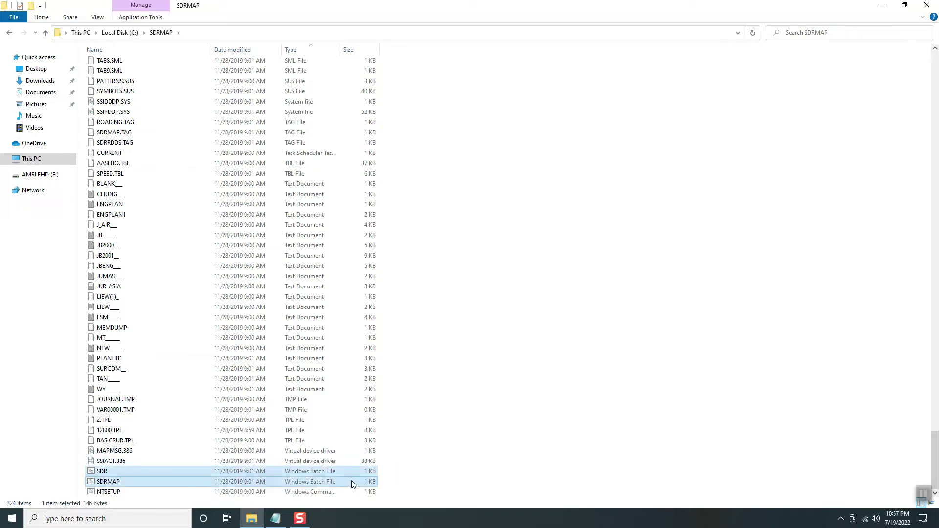
Switch to Notepad and add the line "YOU NEED THIS WINDOWS BATCH FILE, FILES"
{"action": "left_click", "coordinate": [275, 518]}
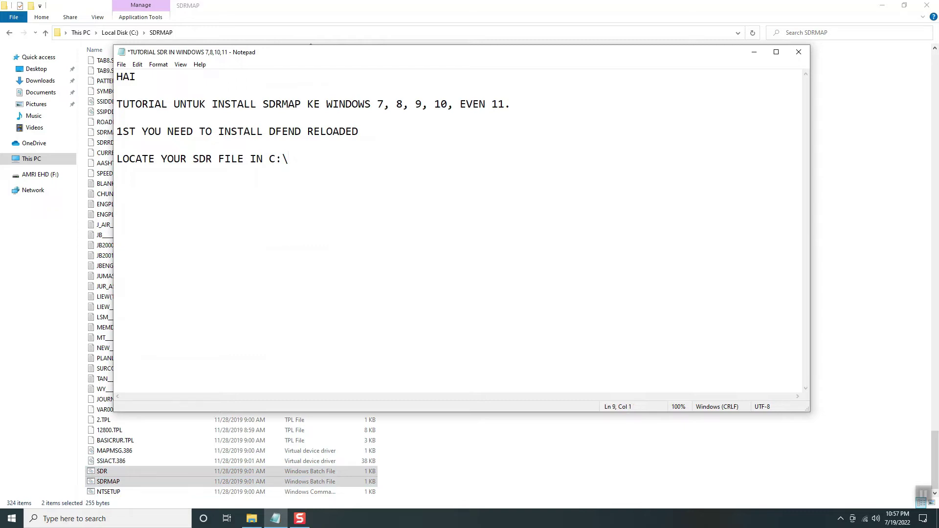
{"action": "type", "text": "YOU NEED THIS WINDOWS BVACH FILE."}
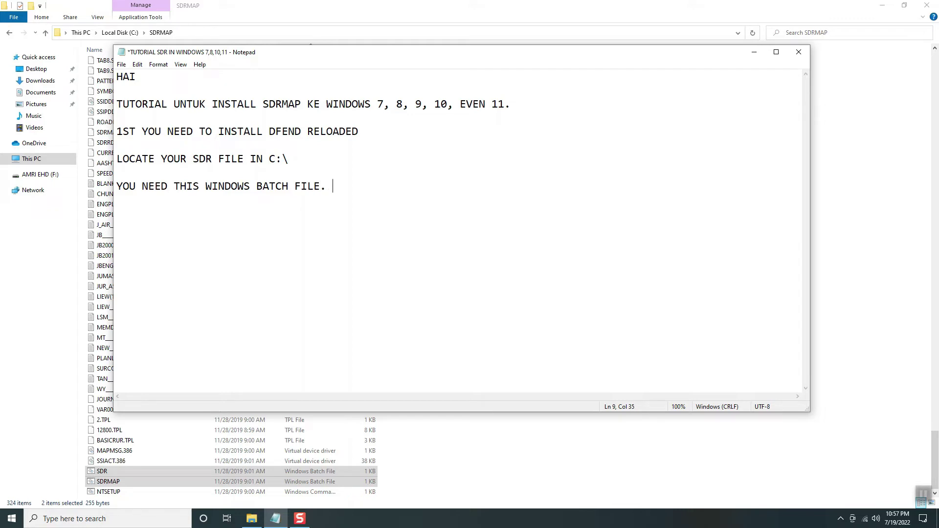
{"action": "type", "text": "E, FILSE"}
{"action": "key", "text": "BackSpace"}
{"action": "key", "text": "BackSpace"}
{"action": "type", "text": "ES"}
{"action": "key", "text": "Return"}
Minimize File Explorer and add the line "THEN OPEN THE DFEND RELOADED" to the note
{"action": "left_click", "coordinate": [443, 415]}
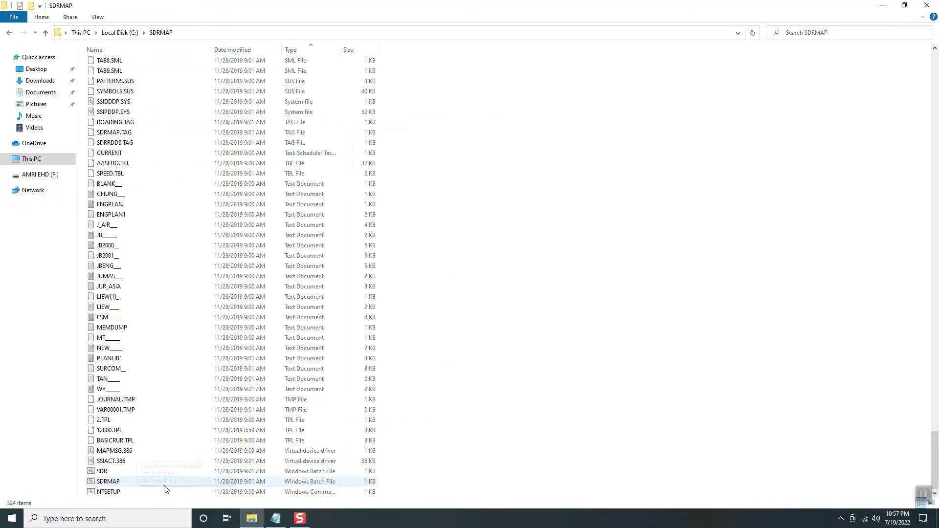
{"action": "left_click", "coordinate": [882, 5]}
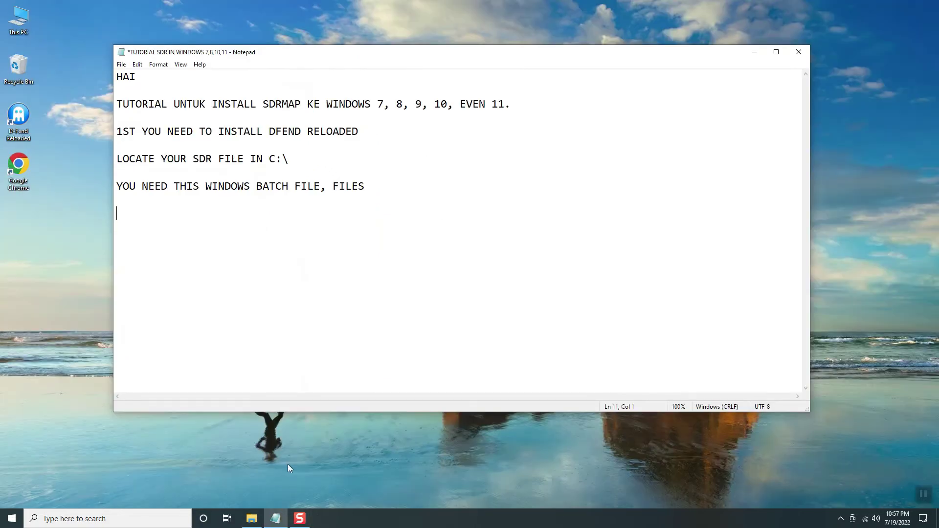
{"action": "type", "text": "THEN OPEN THERDFEND RELOADED"}
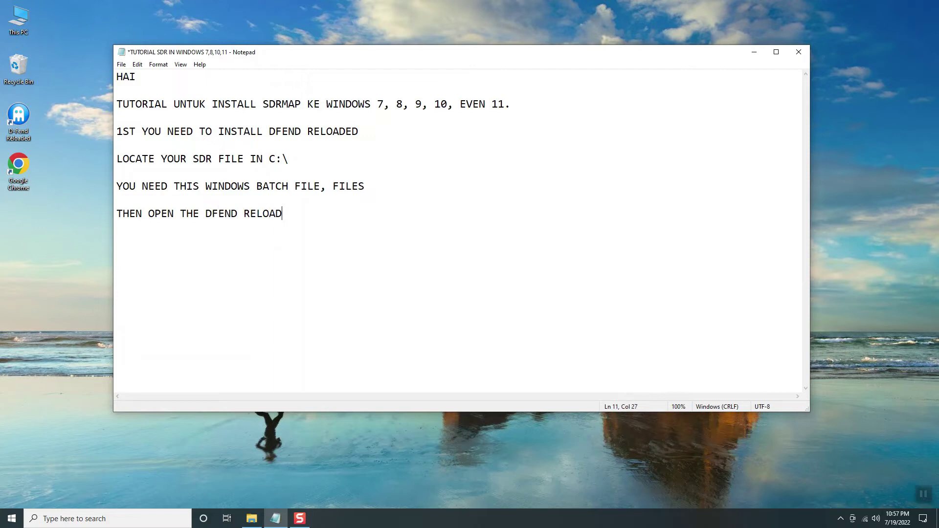
Launch D-Fend Reloaded from the desktop and reposition its window
{"action": "left_click", "coordinate": [24, 118]}
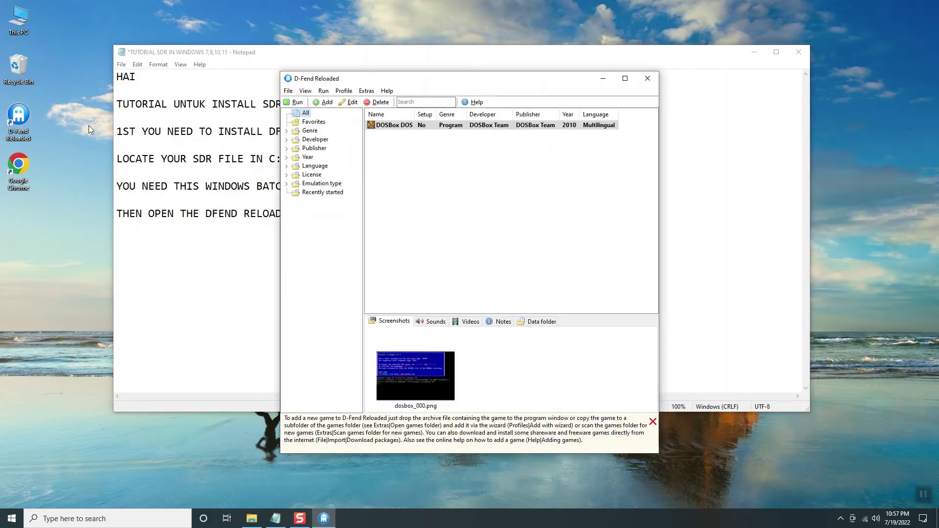
{"action": "left_click_drag", "start_coordinate": [382, 75], "coordinate": [491, 61]}
Return to Notepad and add the line "JUST FOLLOW THE STEPS THAT I SHOW YOU" at the end of the note
{"action": "left_click", "coordinate": [342, 221]}
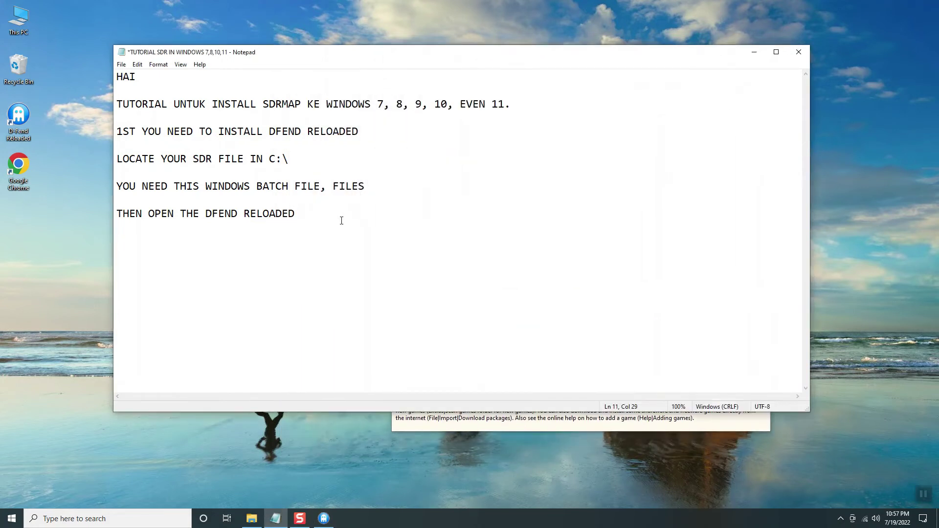
{"action": "type", "text": "UST FOLLOW THE S"}
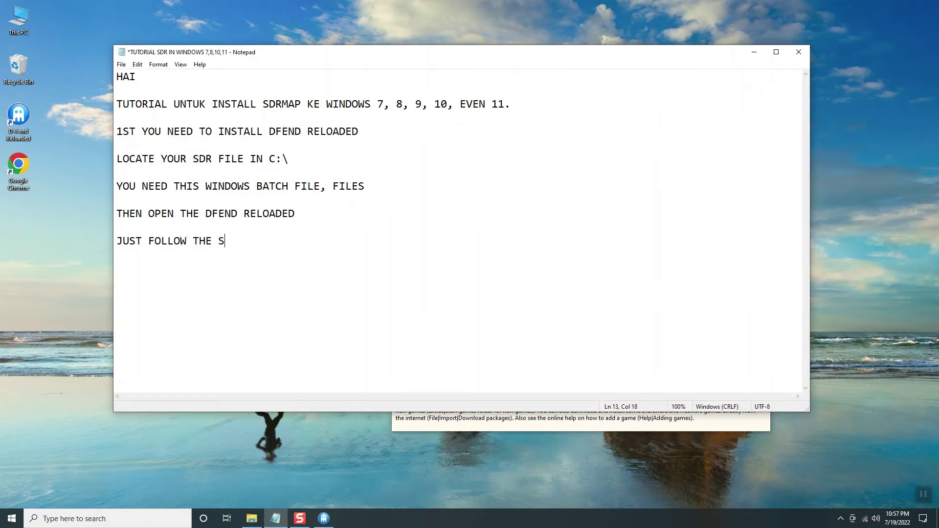
{"action": "type", "text": "TEPS I SHOW YOU"}
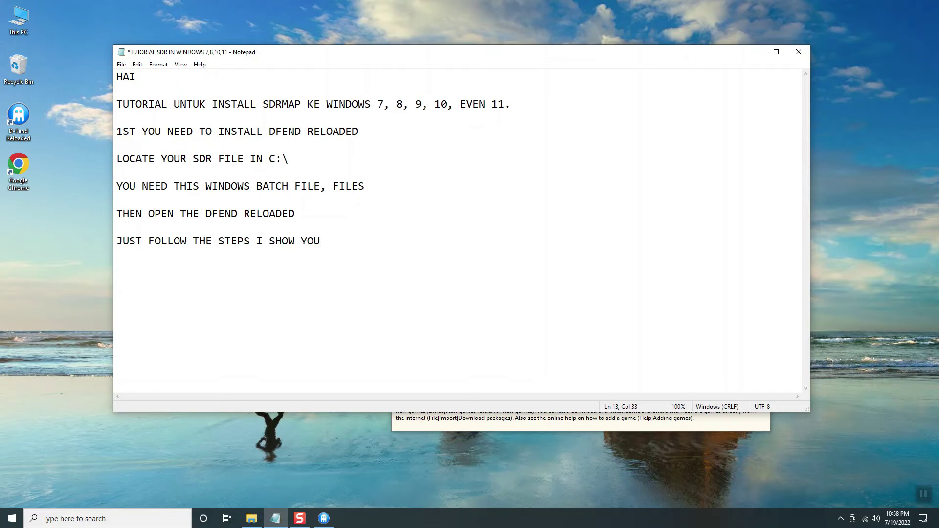
{"action": "type", "text": "THAT"}
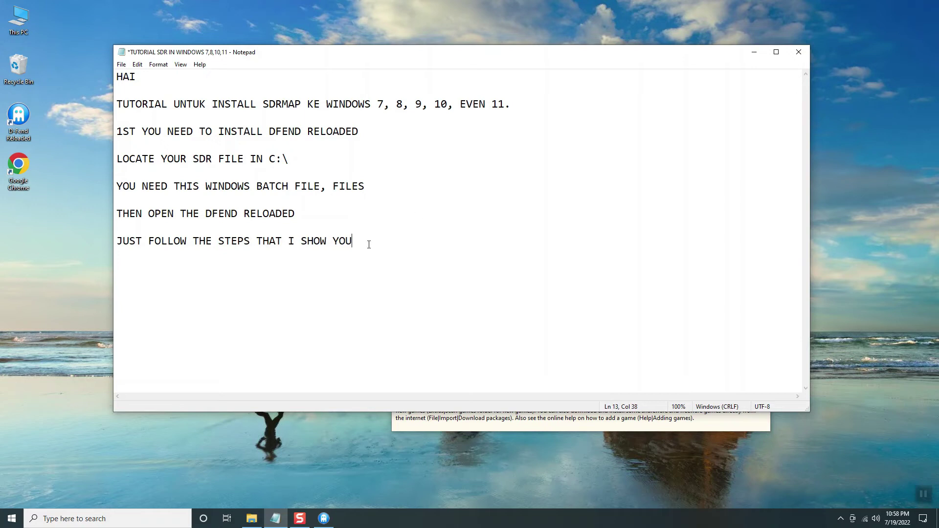
{"action": "type", "text": " LL OFO"}
{"action": "key", "text": "BackSpace"}
{"action": "type", "text": "ITSA"}
Minimize Notepad and start creating a new profile with the wizard in D-Fend Reloaded
{"action": "left_click", "coordinate": [753, 52]}
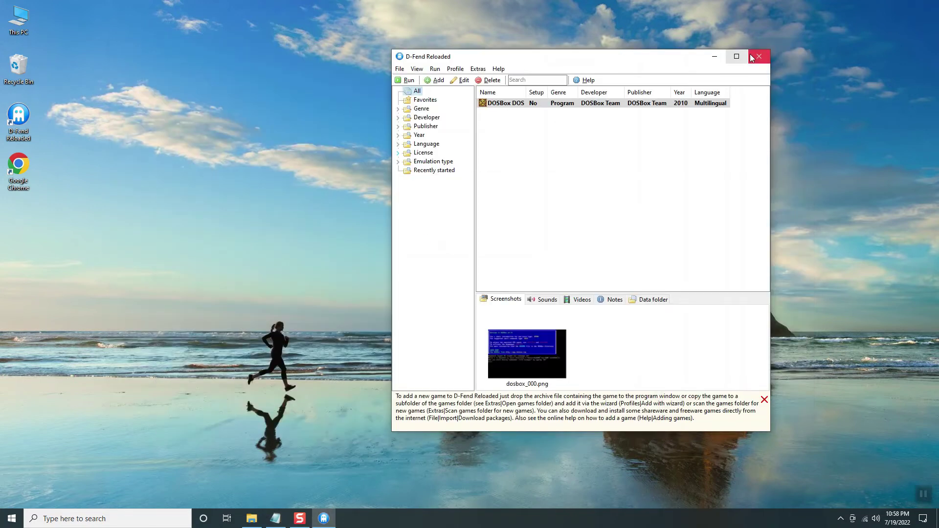
{"action": "left_click_drag", "start_coordinate": [617, 57], "coordinate": [579, 58]}
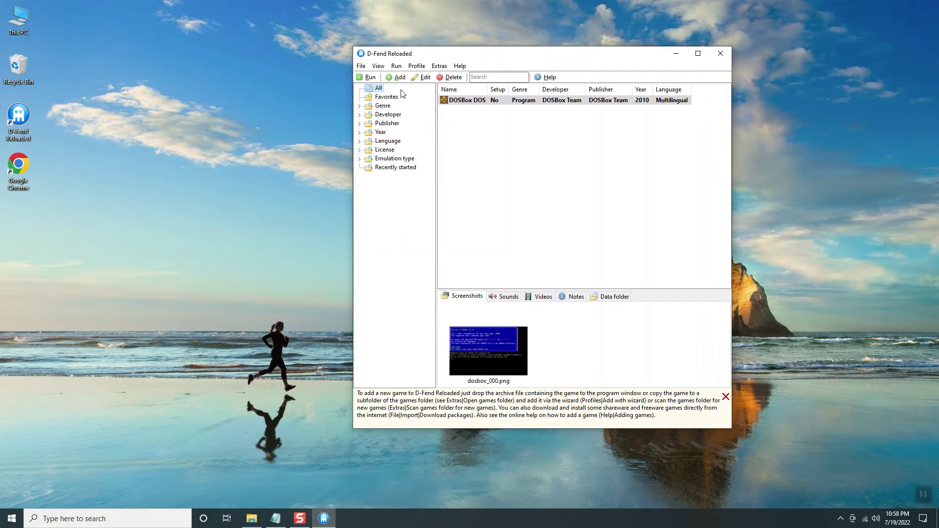
{"action": "left_click", "coordinate": [418, 66]}
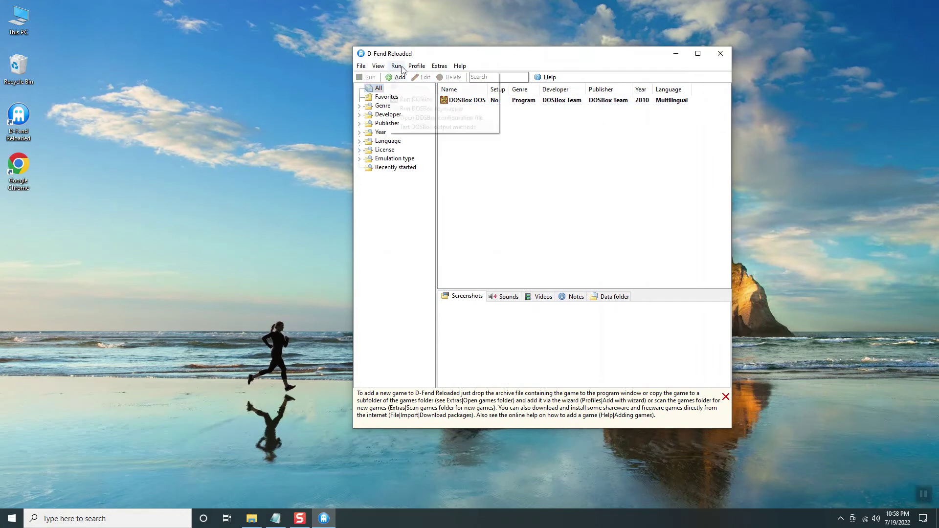
{"action": "left_click", "coordinate": [595, 169]}
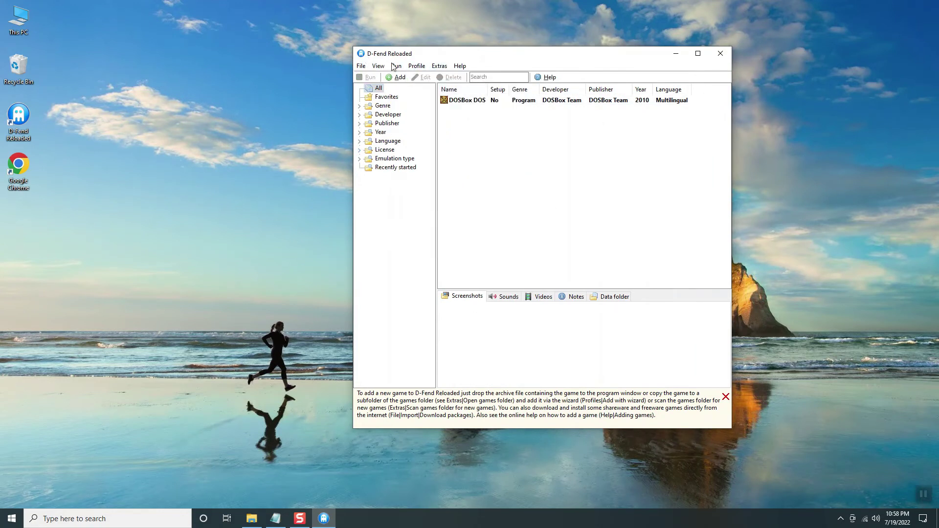
{"action": "left_click", "coordinate": [398, 77]}
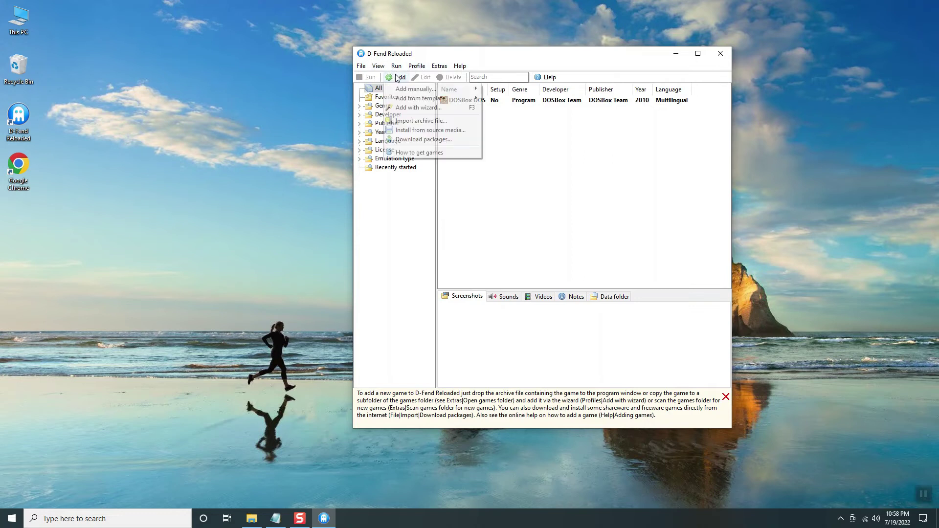
{"action": "left_click", "coordinate": [406, 107]}
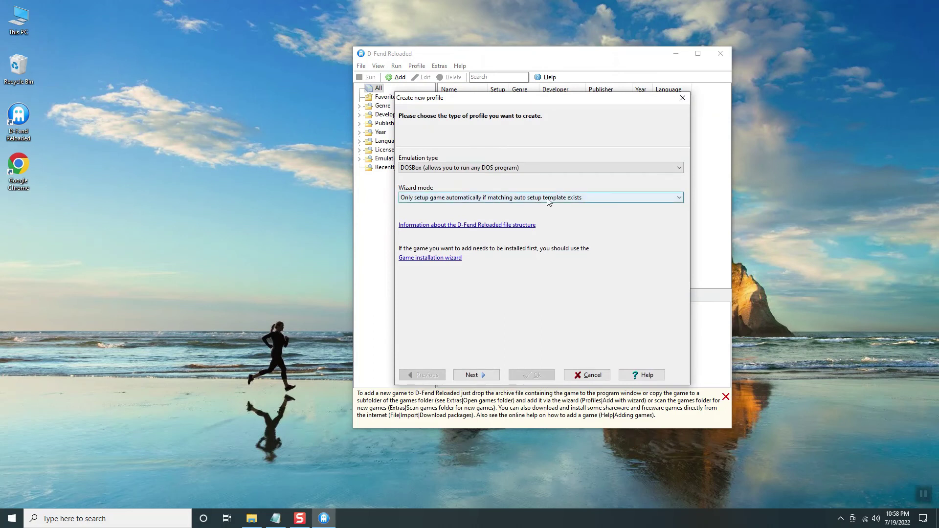
Select SDRMAP.BAT from the C:\SDRMAP folder as the program to be started in the new DOSBox profile
{"action": "left_click", "coordinate": [482, 377]}
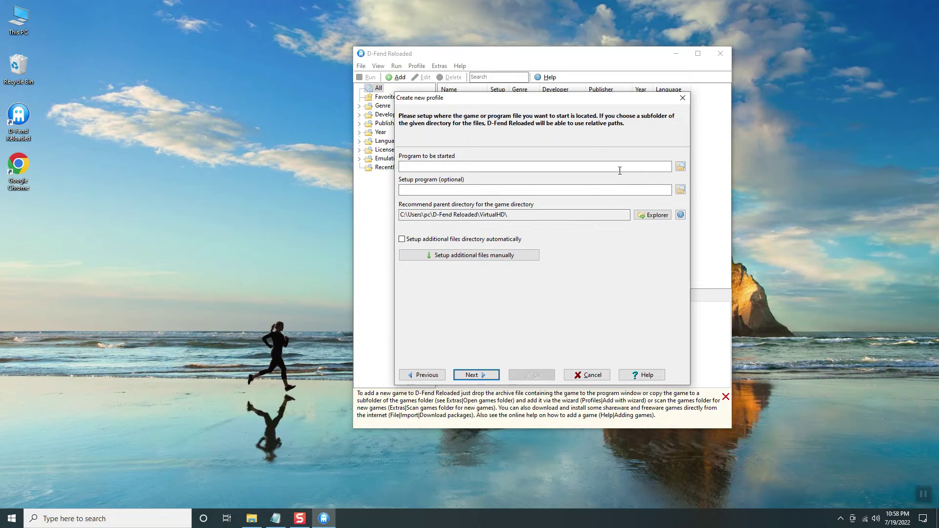
{"action": "left_click", "coordinate": [680, 166]}
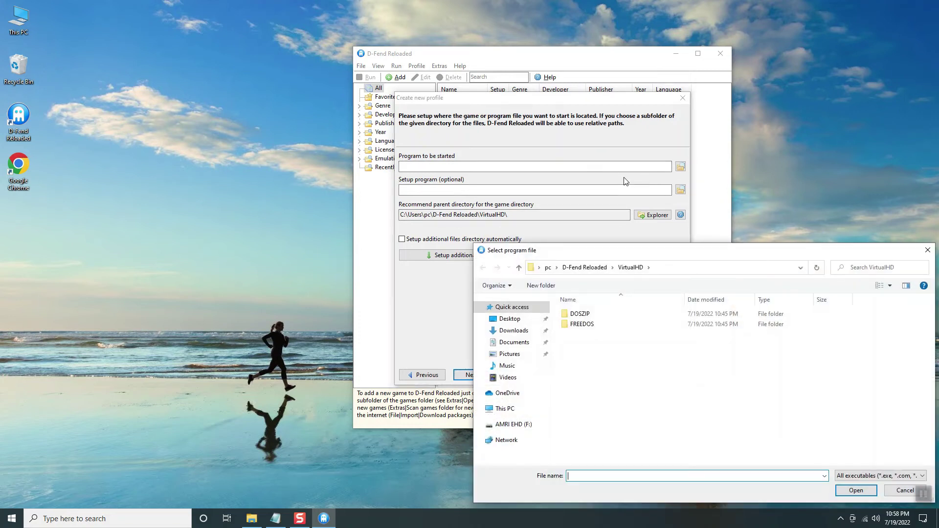
{"action": "left_click_drag", "start_coordinate": [608, 262], "coordinate": [500, 147]}
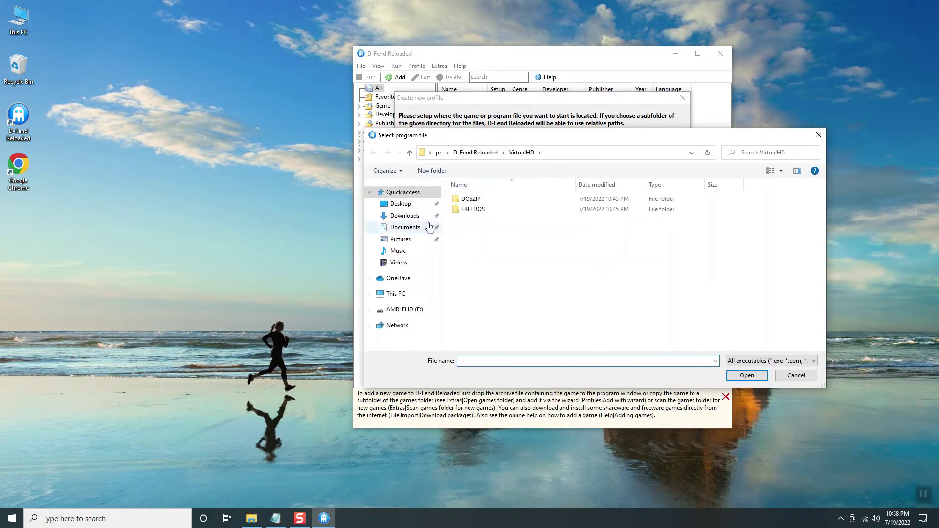
{"action": "left_click", "coordinate": [401, 298]}
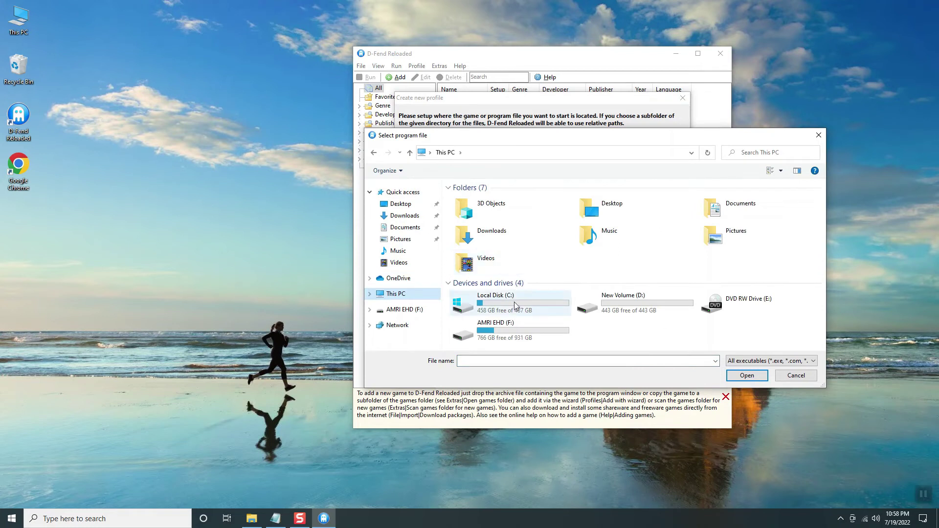
{"action": "double_click", "coordinate": [515, 302]}
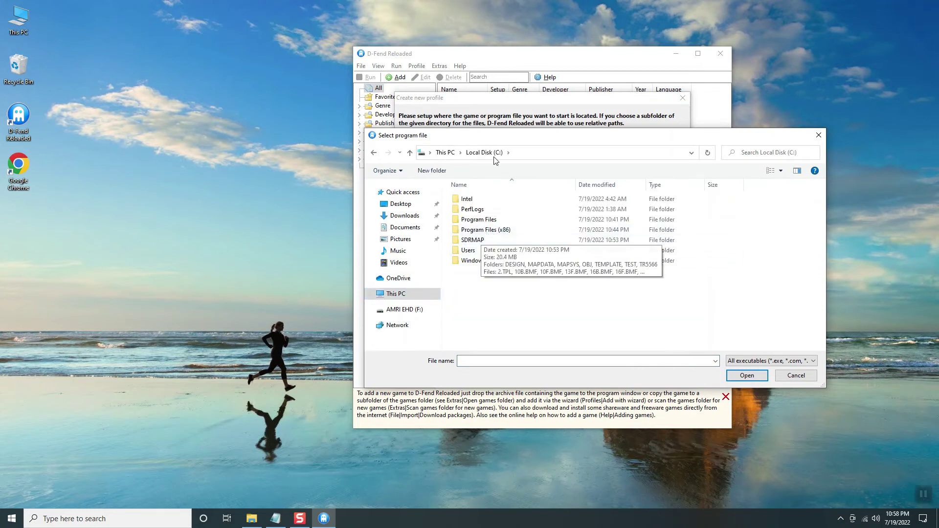
{"action": "left_click_drag", "start_coordinate": [543, 139], "coordinate": [613, 117]}
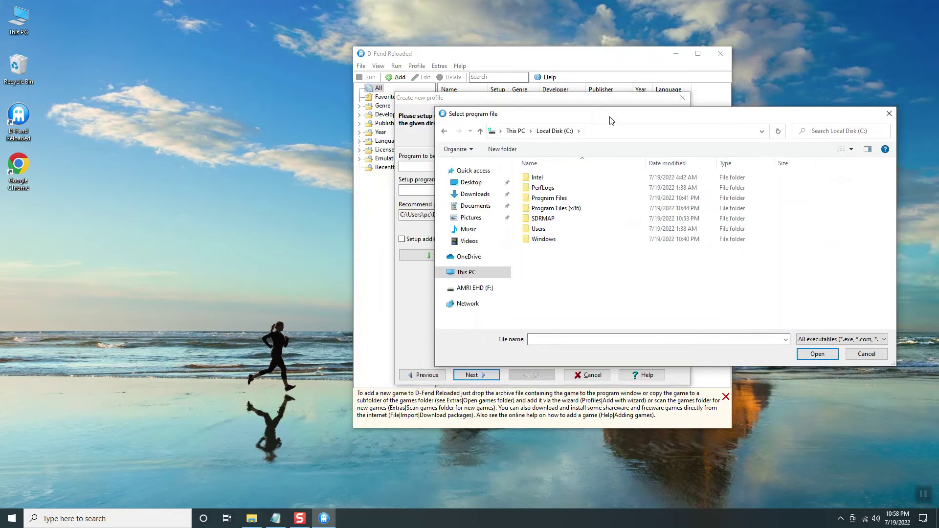
{"action": "double_click", "coordinate": [593, 218]}
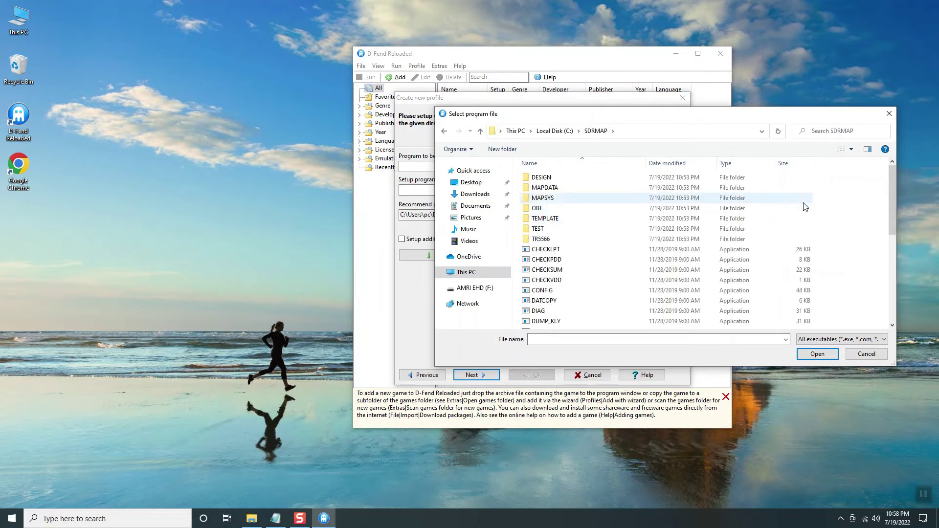
{"action": "scroll", "coordinate": [875, 225], "scroll_direction": "down", "scroll_amount": 8}
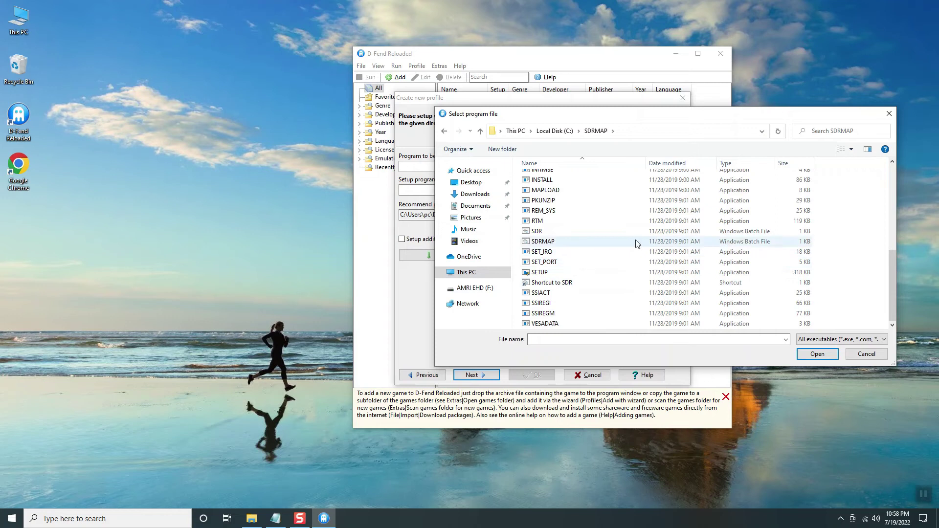
{"action": "left_click", "coordinate": [580, 241]}
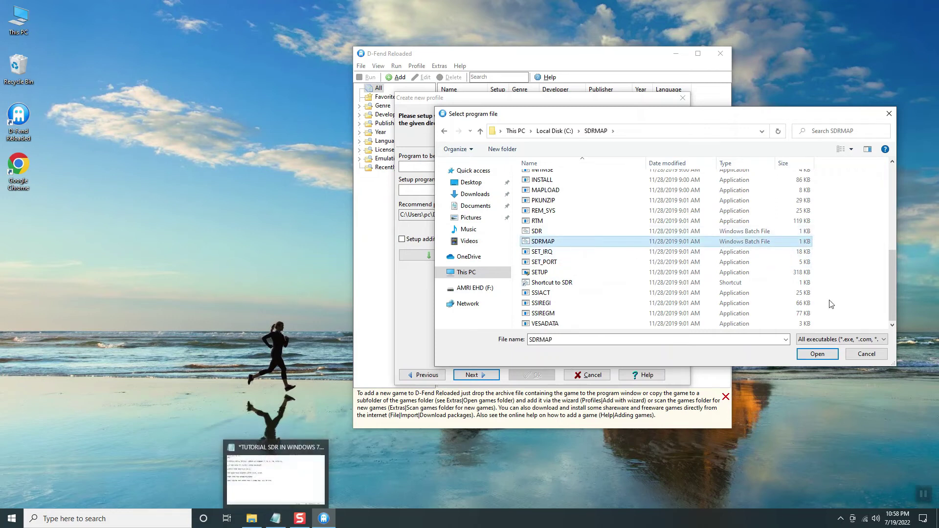
{"action": "left_click", "coordinate": [811, 355]}
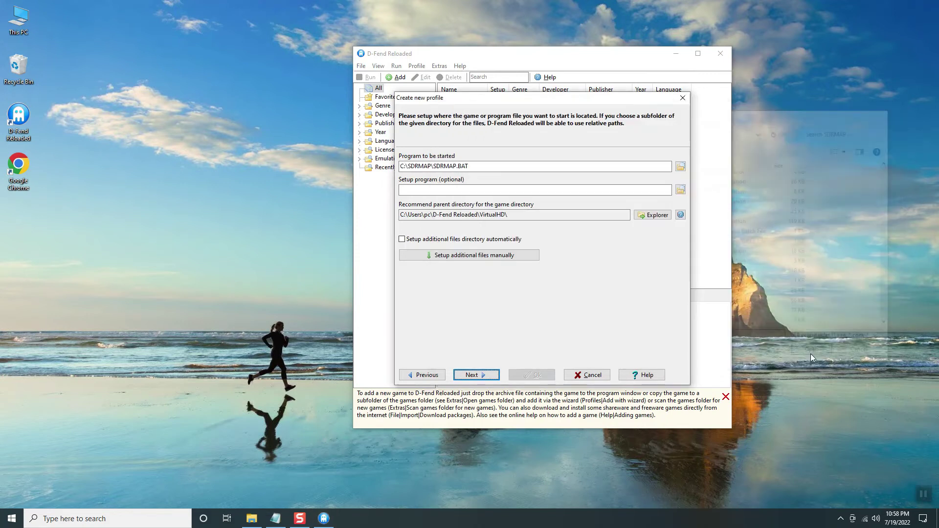
Base the new profile on the default wizard template with CPU power set to maximal (3D games)
{"action": "left_click", "coordinate": [476, 375]}
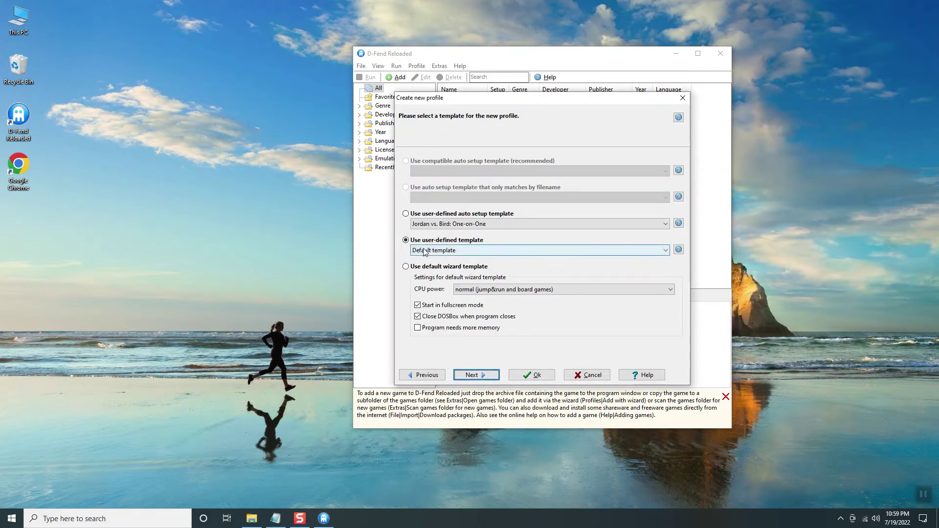
{"action": "left_click", "coordinate": [406, 267]}
{"action": "left_click", "coordinate": [495, 289]}
{"action": "key", "text": "Down"}
{"action": "key", "text": "Down"}
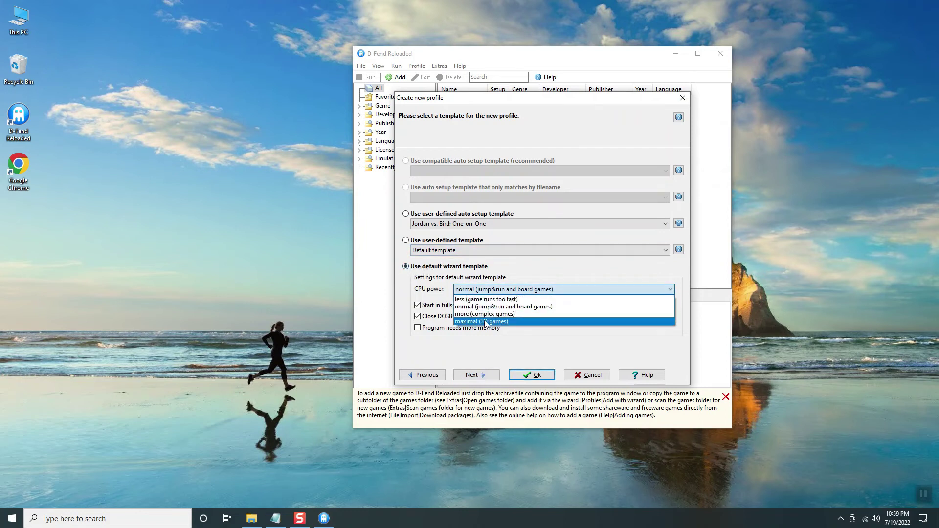
{"action": "key", "text": "Return"}
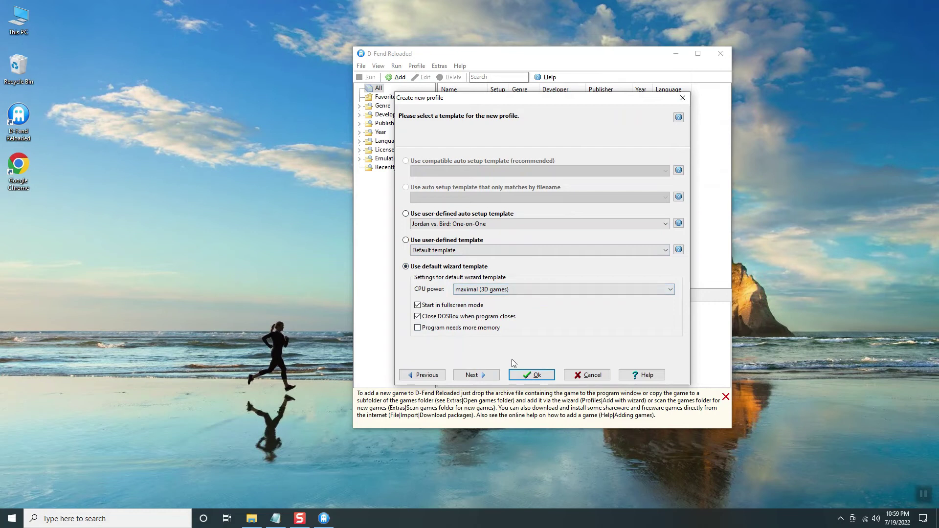
{"action": "left_click", "coordinate": [477, 378]}
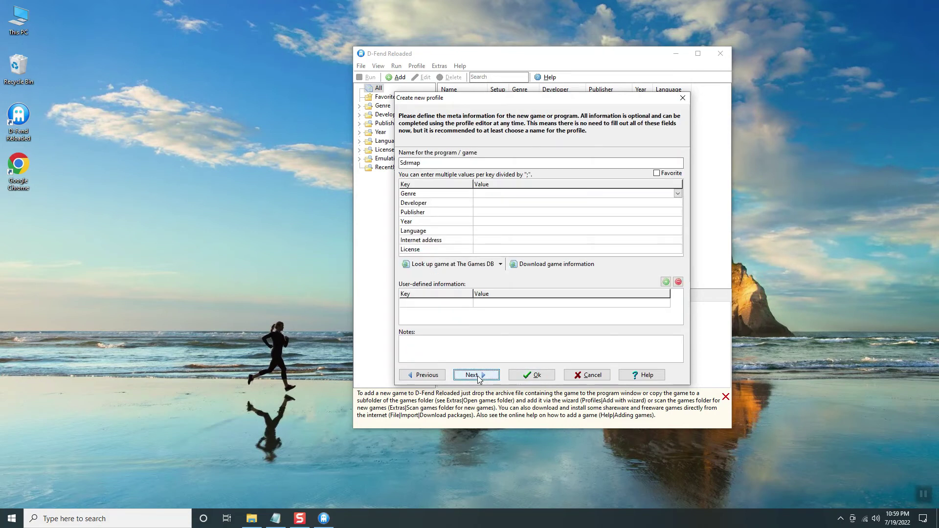
Shorten the mounting folder of drive C to ".\" by removing VirtualHD from its path
{"action": "left_click", "coordinate": [477, 375]}
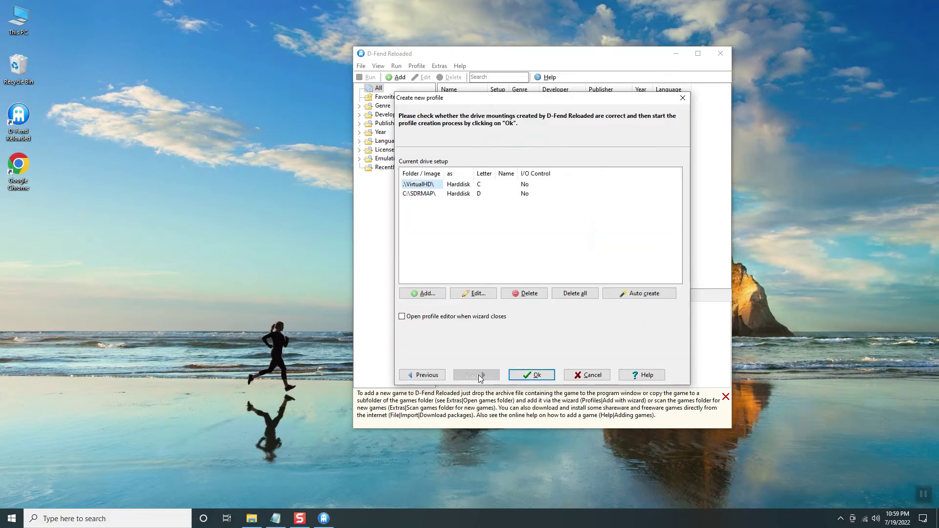
{"action": "double_click", "coordinate": [425, 186]}
{"action": "left_click_drag", "start_coordinate": [402, 190], "coordinate": [393, 192]}
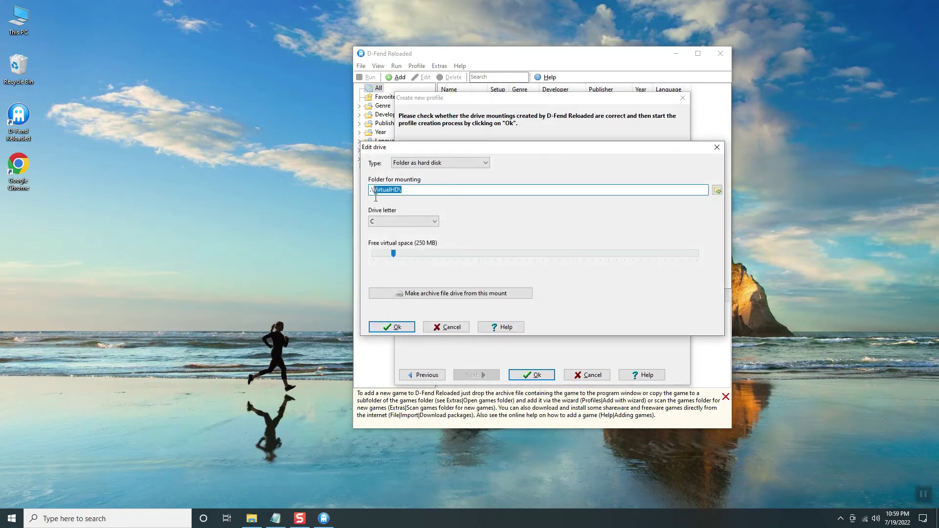
{"action": "key", "text": "BackSpace"}
{"action": "left_click", "coordinate": [391, 326]}
Set the mounting folder of drive D to C:\, accept mounting the whole drive, and finish creating the profile
{"action": "double_click", "coordinate": [420, 194]}
{"action": "left_click_drag", "start_coordinate": [430, 190], "coordinate": [378, 200]}
{"action": "left_click", "coordinate": [394, 327]}
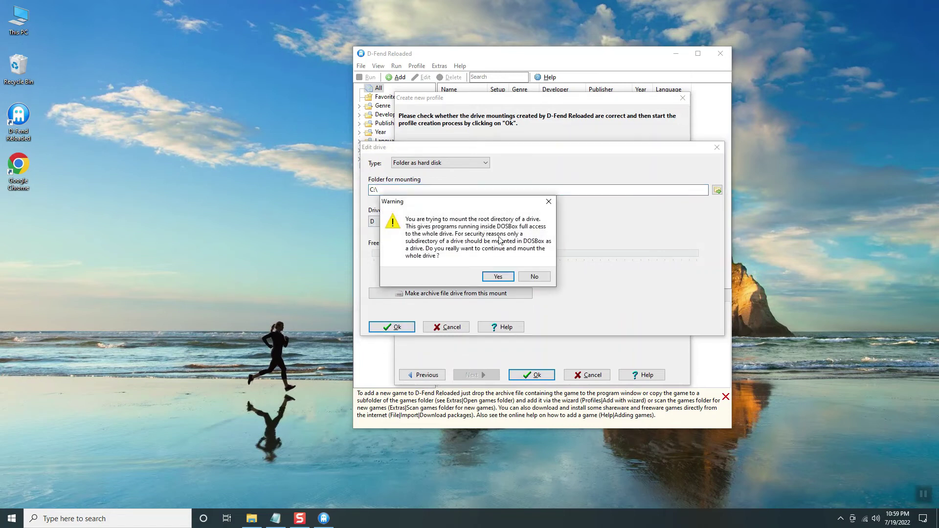
{"action": "left_click", "coordinate": [498, 277]}
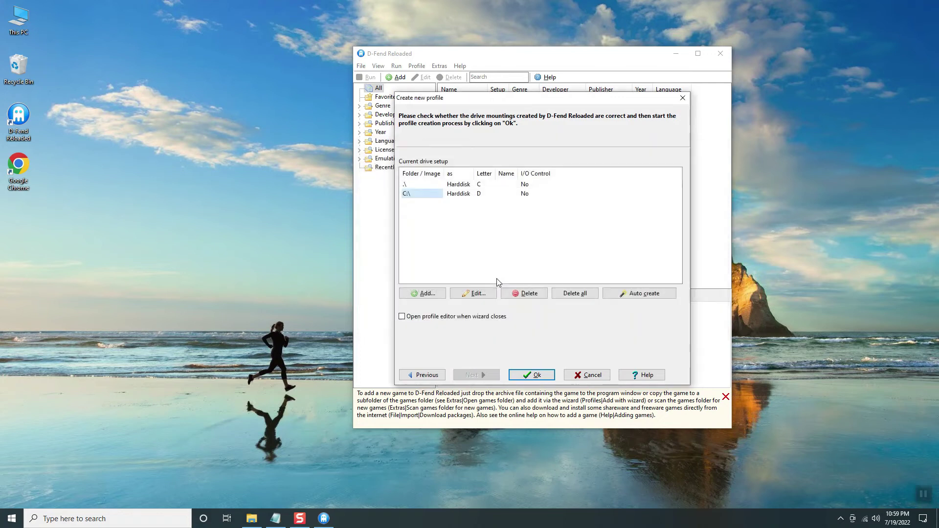
{"action": "left_click", "coordinate": [529, 376]}
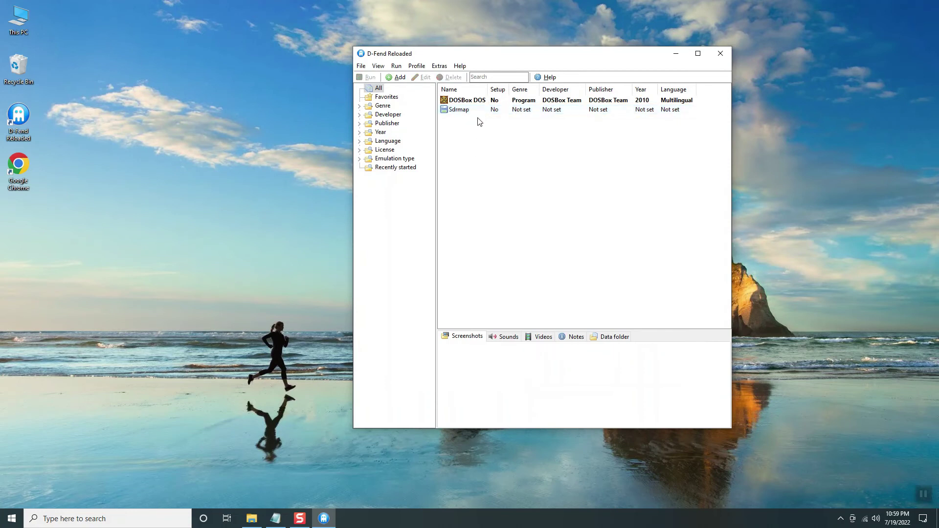
Edit the Sdrmap profile and assign it the SDRMAP icon added from the C:\SDRMAP folder
{"action": "left_click", "coordinate": [450, 111]}
{"action": "right_click", "coordinate": [450, 111]}
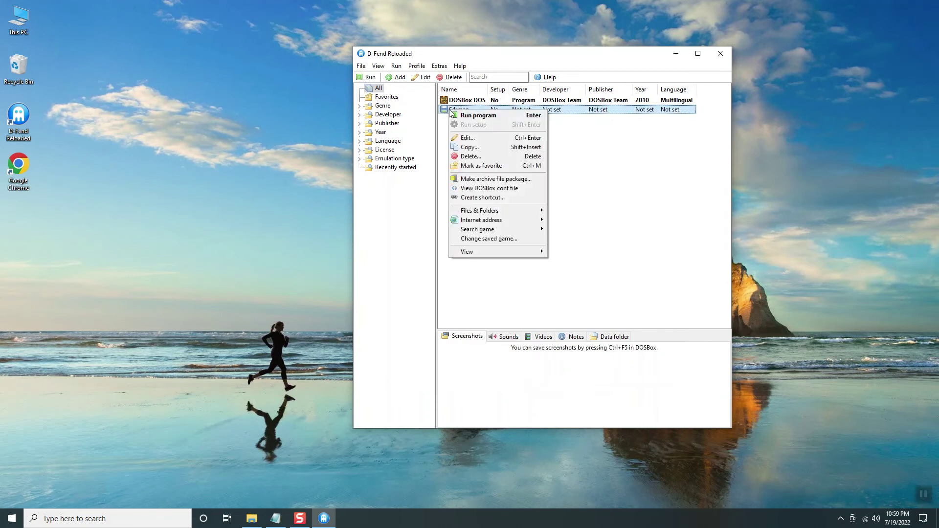
{"action": "left_click", "coordinate": [498, 142]}
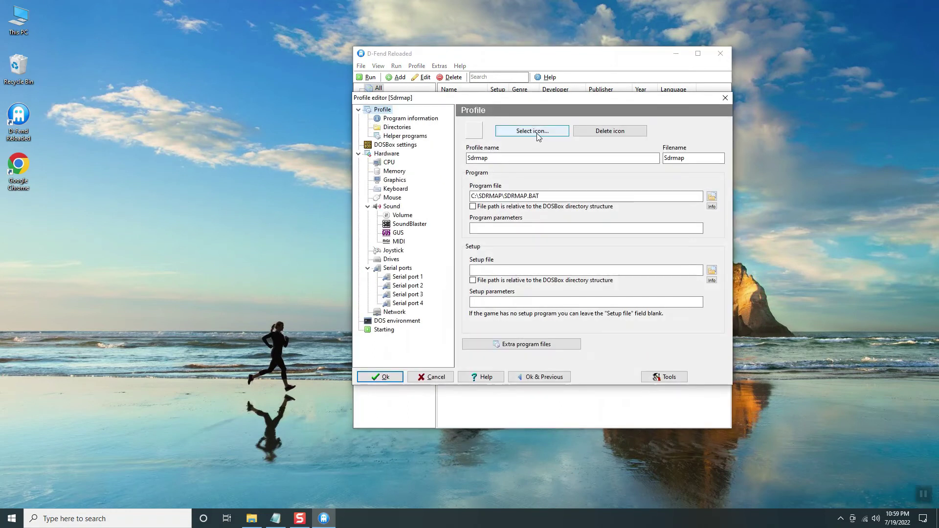
{"action": "left_click", "coordinate": [531, 131]}
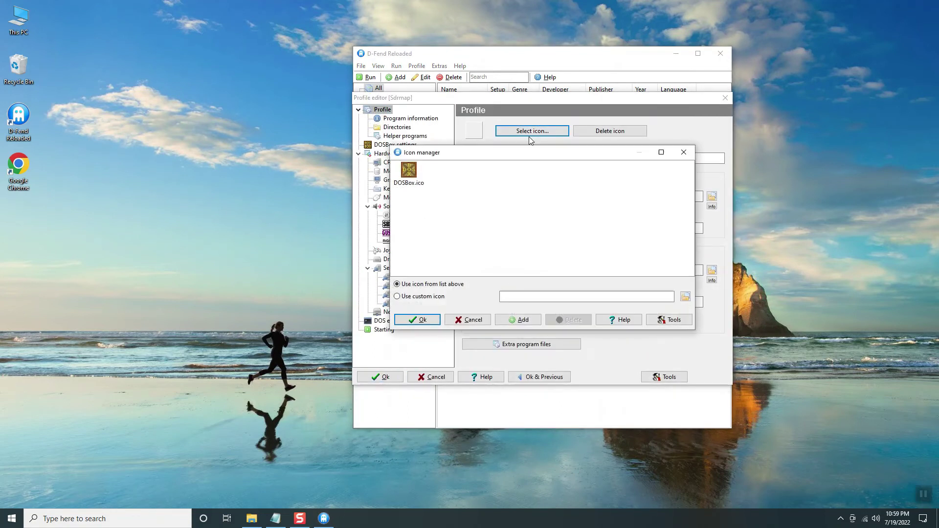
{"action": "left_click", "coordinate": [516, 320]}
{"action": "left_click", "coordinate": [537, 322]}
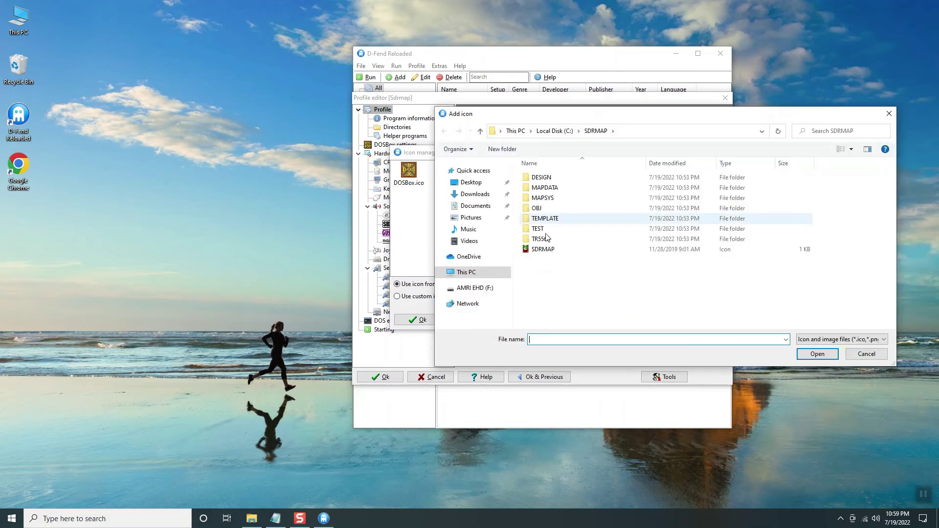
{"action": "double_click", "coordinate": [545, 249]}
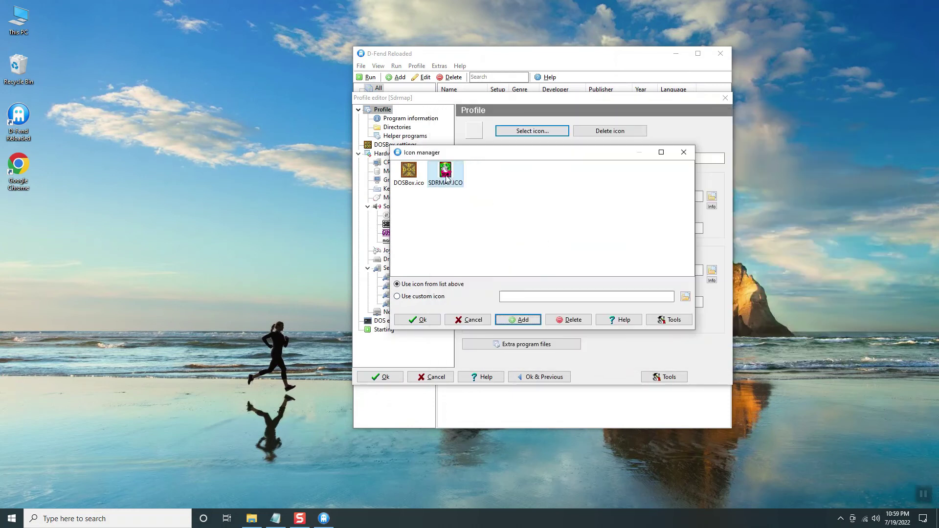
{"action": "double_click", "coordinate": [448, 177]}
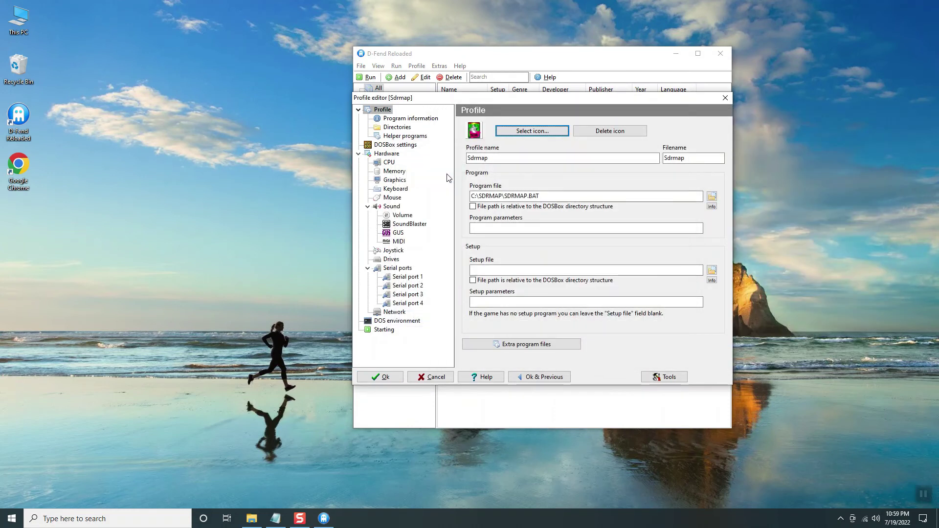
Set the profile's foreground and background DOSBox priorities to Highest and disable closing DOSBox when the program closes
{"action": "left_click", "coordinate": [410, 145]}
{"action": "left_click", "coordinate": [509, 139]}
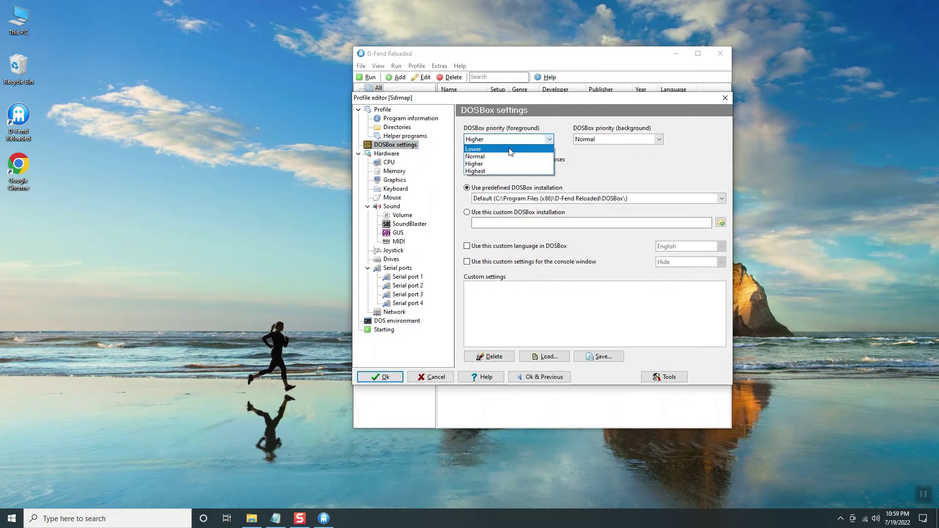
{"action": "left_click", "coordinate": [491, 171]}
{"action": "left_click", "coordinate": [600, 140]}
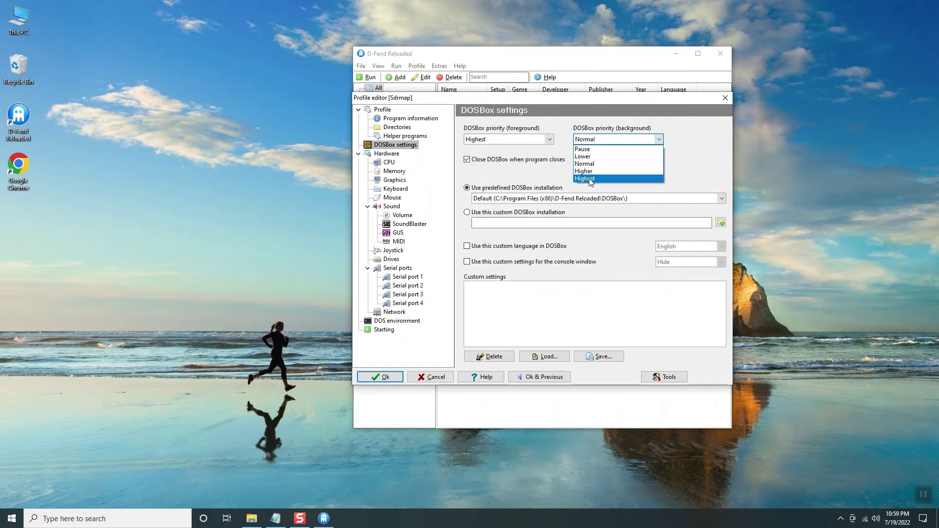
{"action": "left_click", "coordinate": [590, 171]}
{"action": "left_click", "coordinate": [584, 159]}
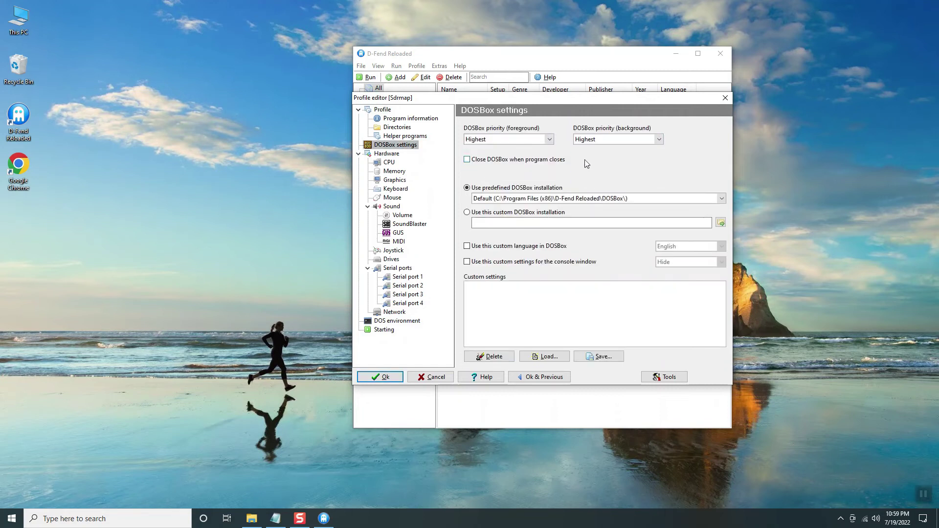
Choose another reported DOS version in the profile's DOS environment settings and save the profile
{"action": "left_click", "coordinate": [399, 322]}
{"action": "left_click", "coordinate": [502, 146]}
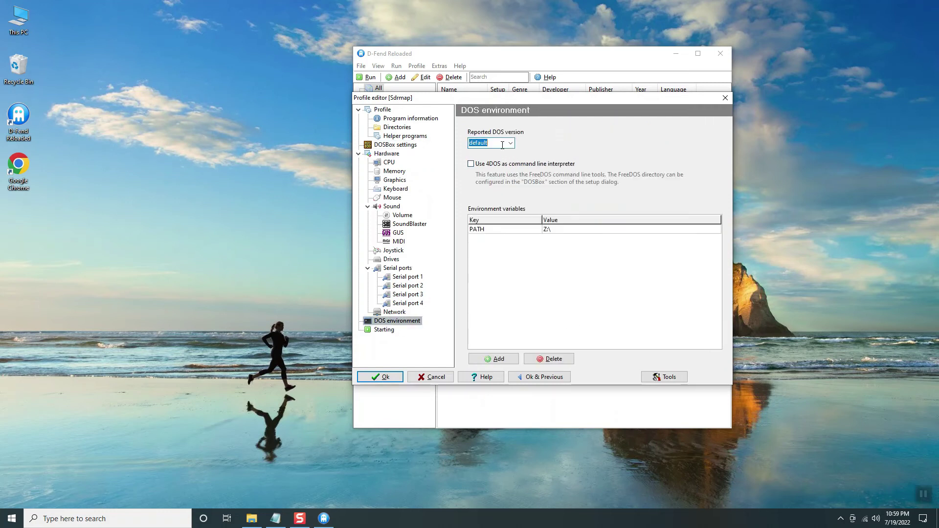
{"action": "left_click", "coordinate": [510, 143]}
{"action": "left_click", "coordinate": [480, 195]}
{"action": "left_click", "coordinate": [386, 375]}
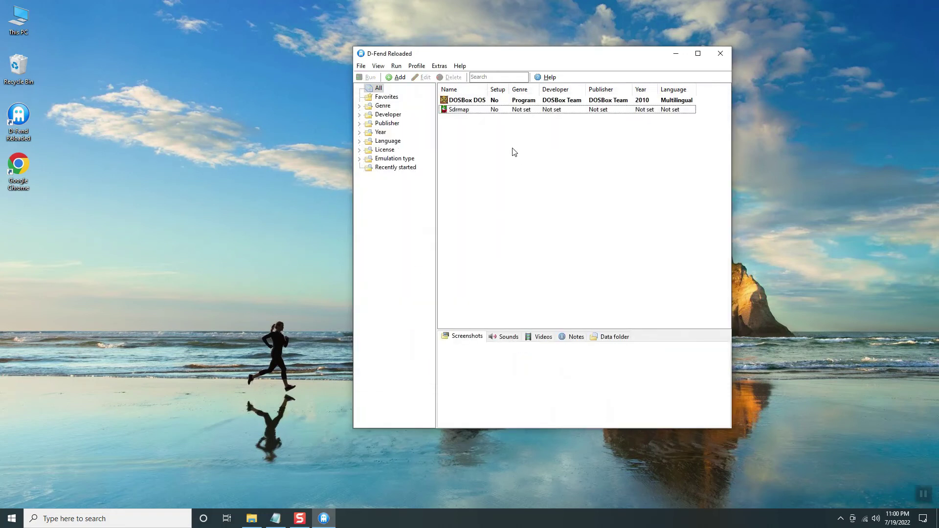
Return to Notepad and add the line "THATS ALL" at the end of the note
{"action": "left_click", "coordinate": [284, 518]}
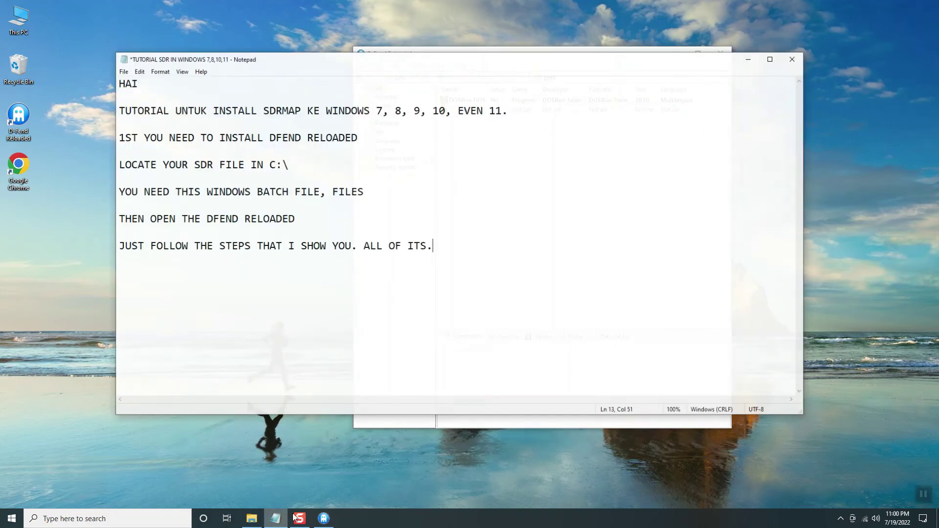
{"action": "key", "text": "Return"}
{"action": "key", "text": "Return"}
{"action": "type", "text": "THATS ALL"}
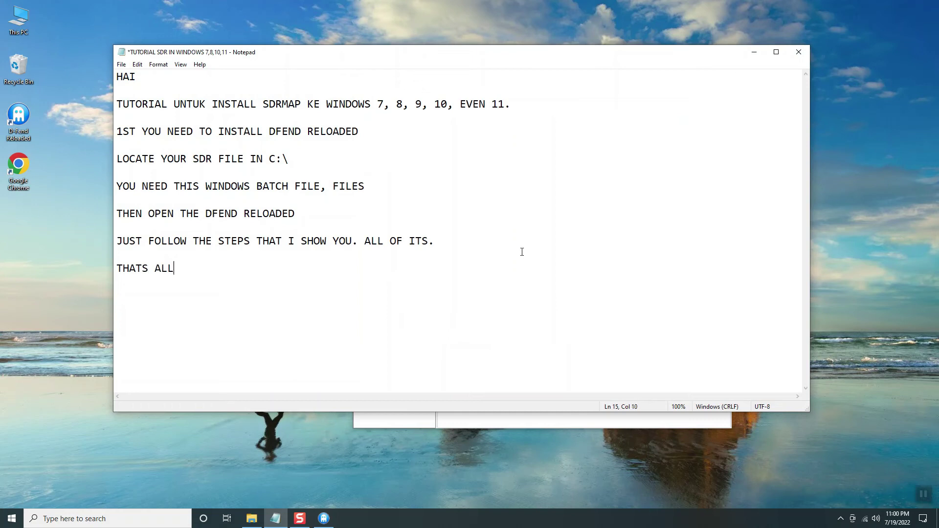
Minimize the note, run the Sdrmap profile in D-Fend Reloaded, and browse for existing survey jobs by directory
{"action": "left_click", "coordinate": [754, 52]}
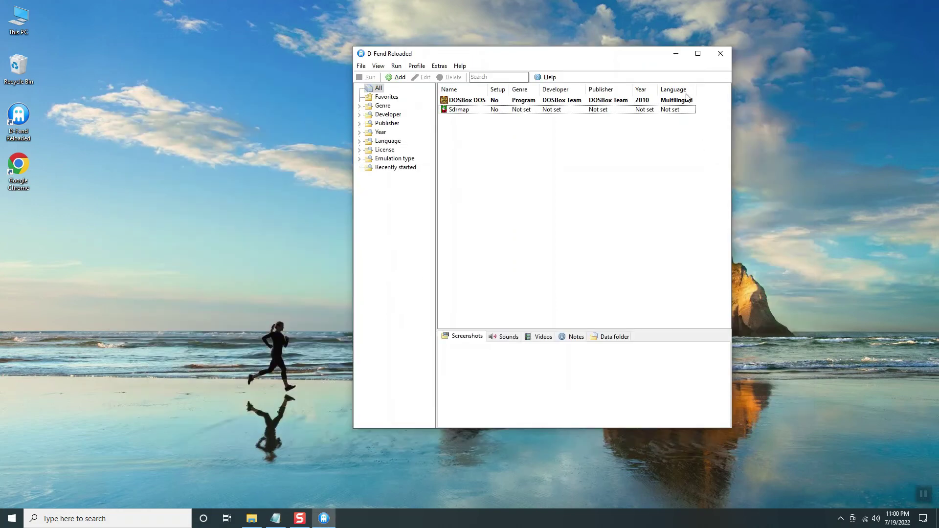
{"action": "double_click", "coordinate": [460, 110]}
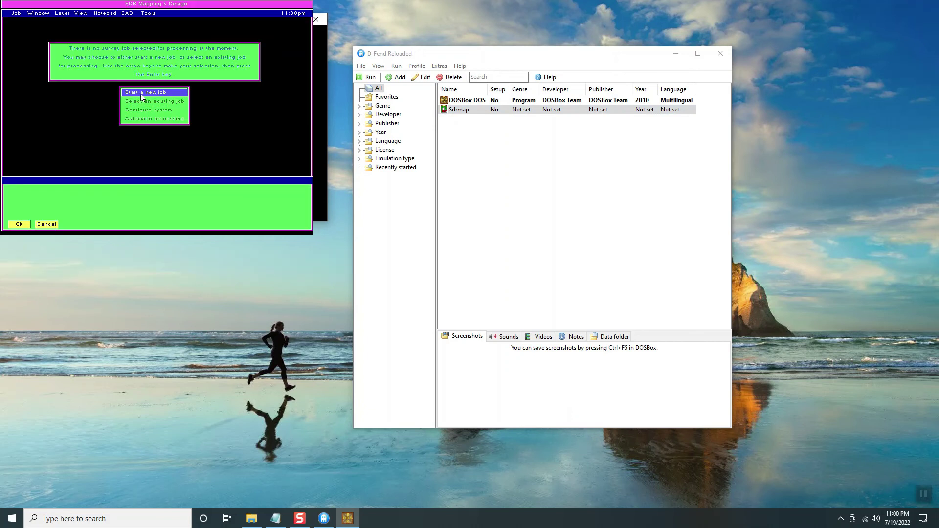
{"action": "left_click", "coordinate": [144, 101]}
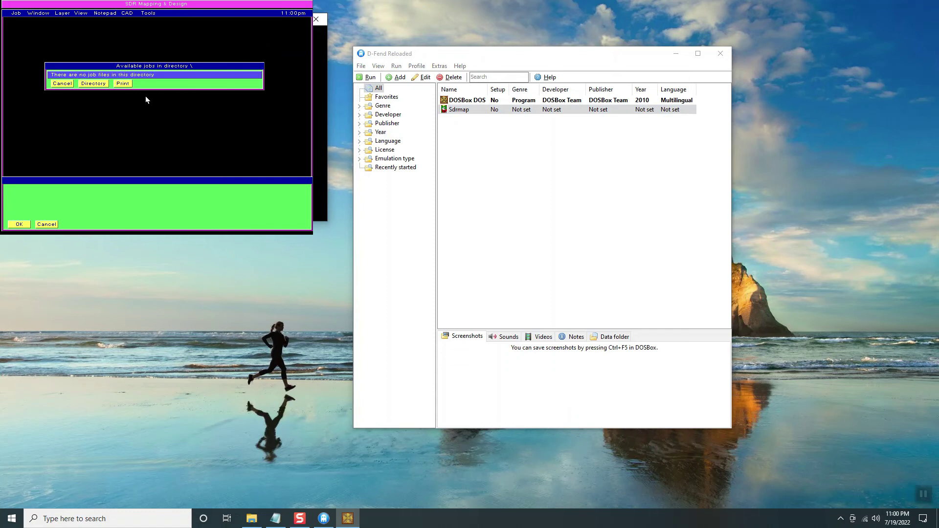
{"action": "left_click", "coordinate": [95, 84]}
{"action": "left_click", "coordinate": [96, 120]}
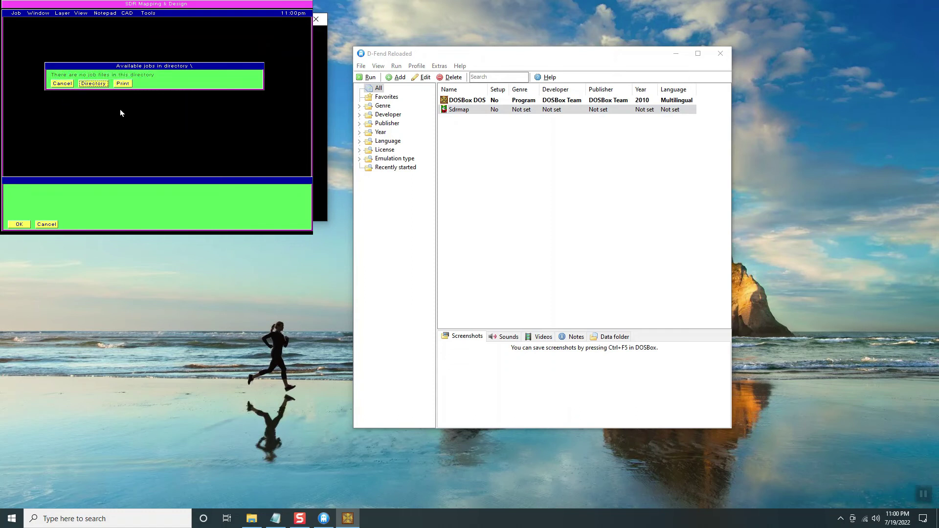
{"action": "left_click", "coordinate": [163, 95]}
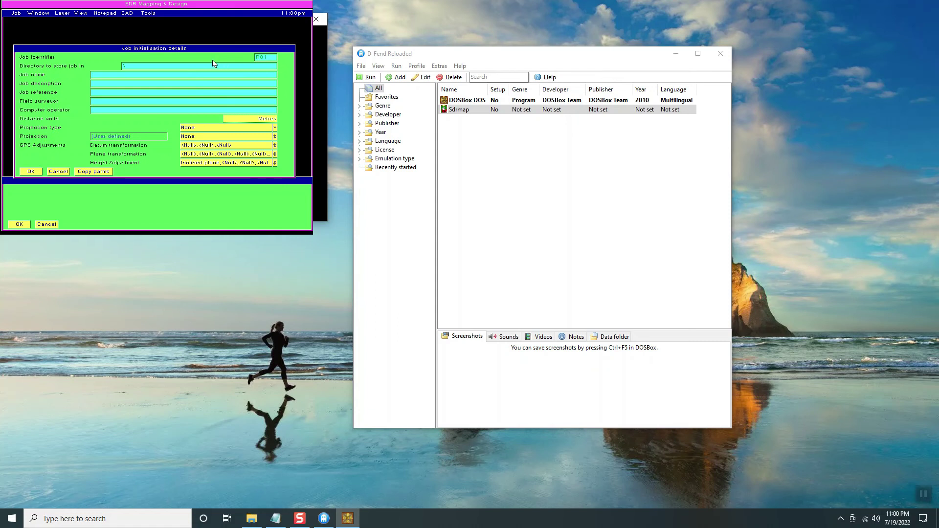
In the new job's initialisation details, set the storage directory to C:\SDRMAP\JOBS and agree to create the new directory
{"action": "left_click", "coordinate": [184, 67]}
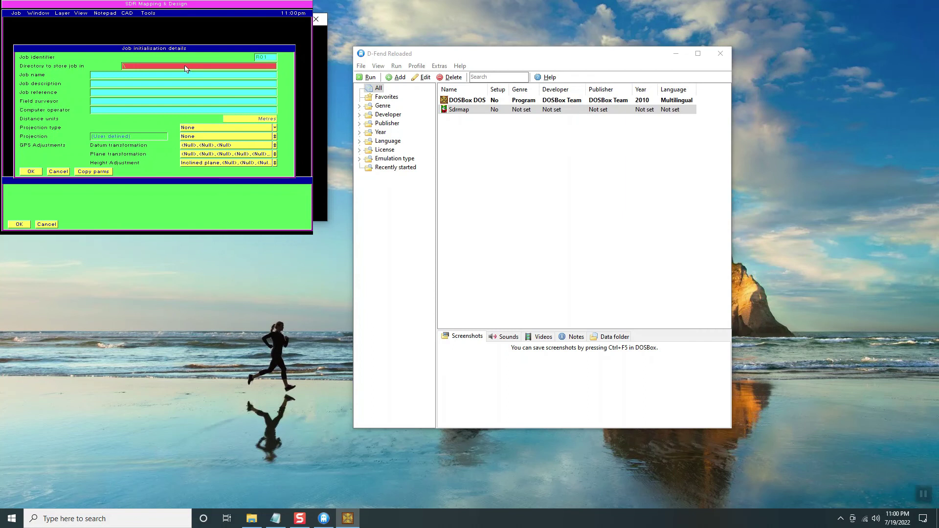
{"action": "type", "text": "C"}
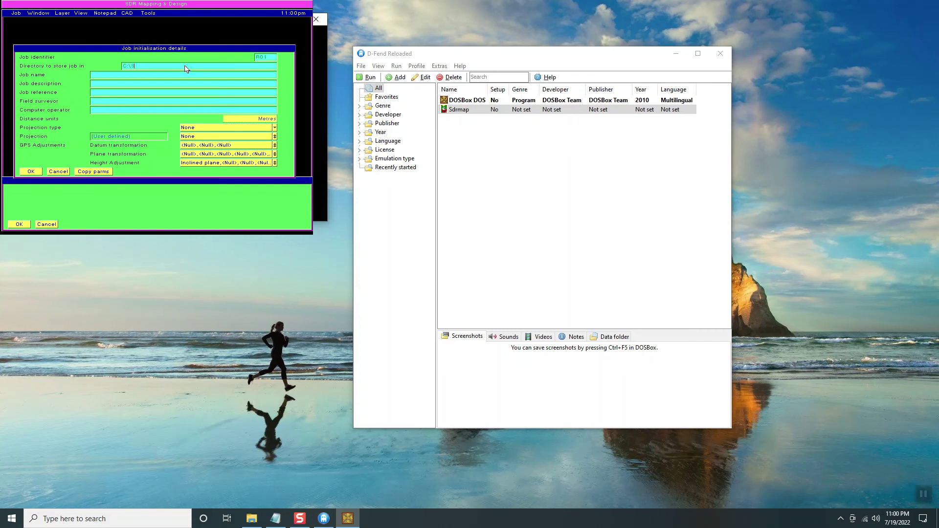
{"action": "type", "text": ":\\SDRMAP\\JOBS"}
{"action": "key", "text": "Return"}
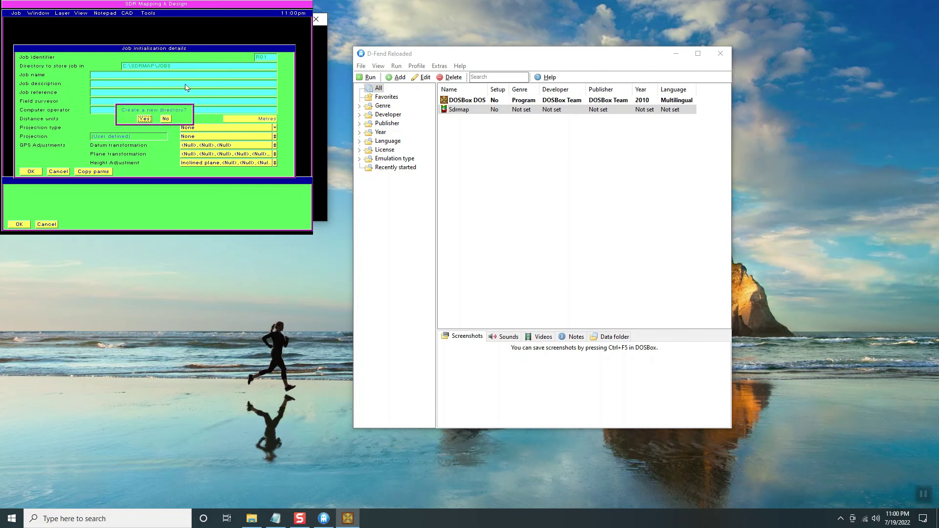
{"action": "left_click", "coordinate": [149, 120]}
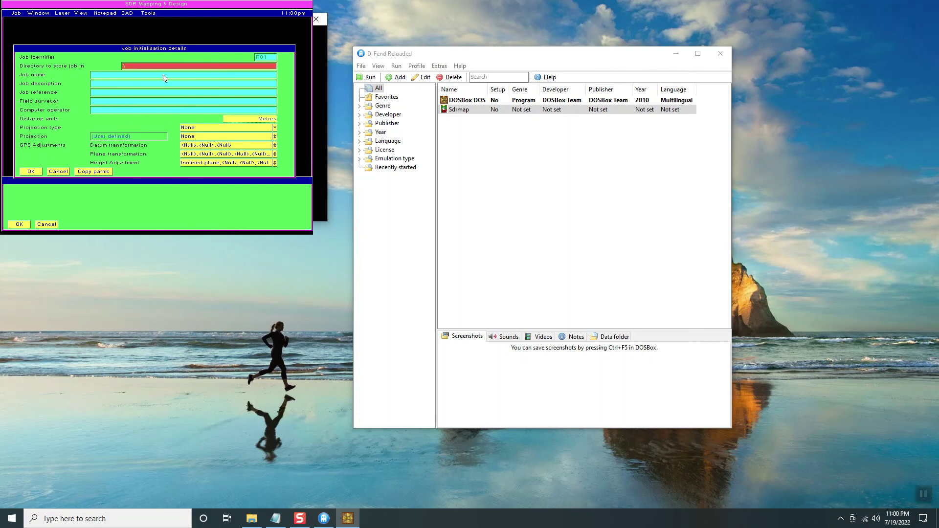
{"action": "left_click", "coordinate": [139, 121]}
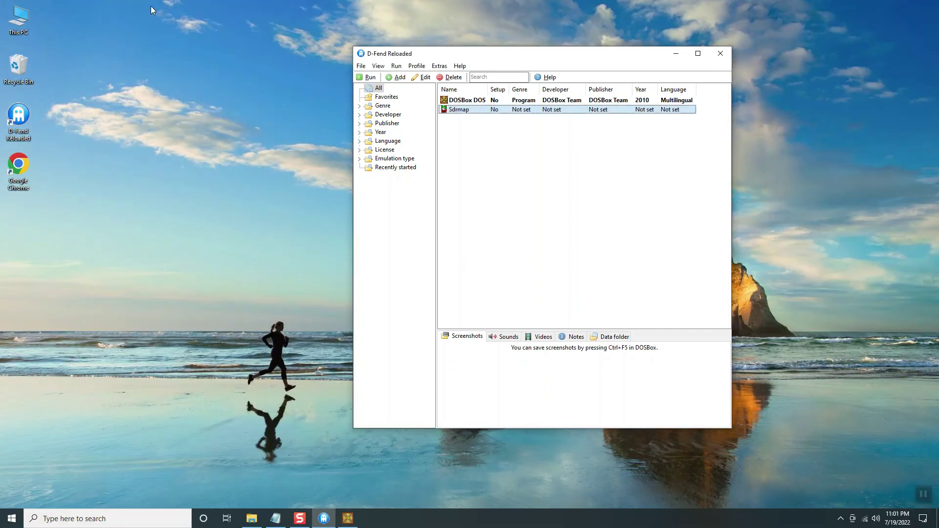
Close D-Fend Reloaded and refresh the Windows desktop
{"action": "right_click", "coordinate": [222, 145]}
{"action": "left_click", "coordinate": [237, 171]}
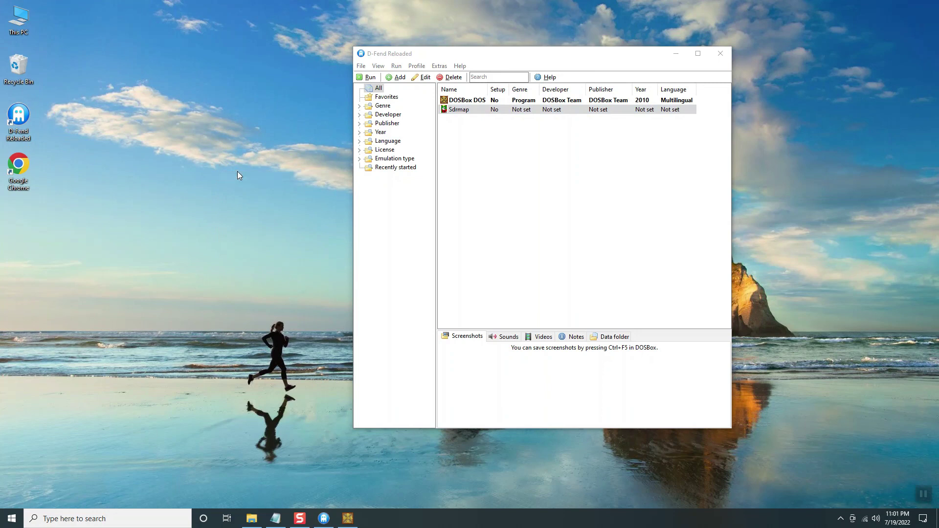
{"action": "left_click", "coordinate": [724, 54]}
{"action": "right_click", "coordinate": [477, 147]}
{"action": "left_click", "coordinate": [509, 176]}
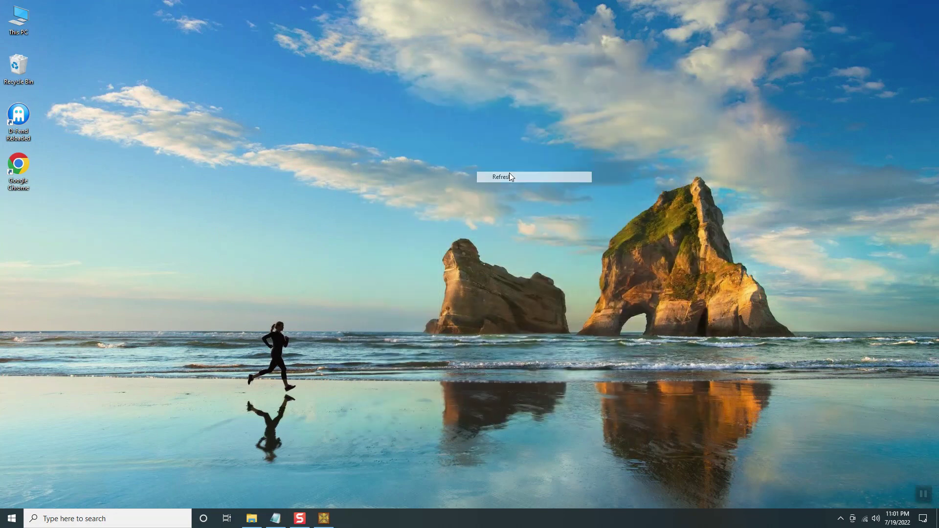